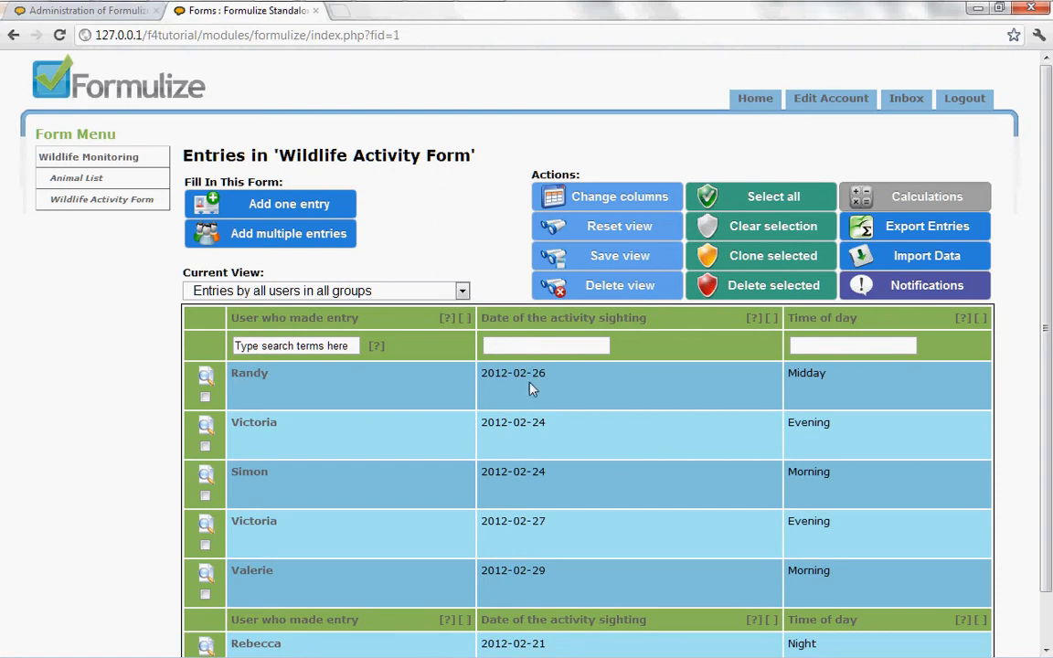
# Step: Filter the entries by date of the activity sighting with the search term >{TODAY-14}
pyautogui.click(517, 347)
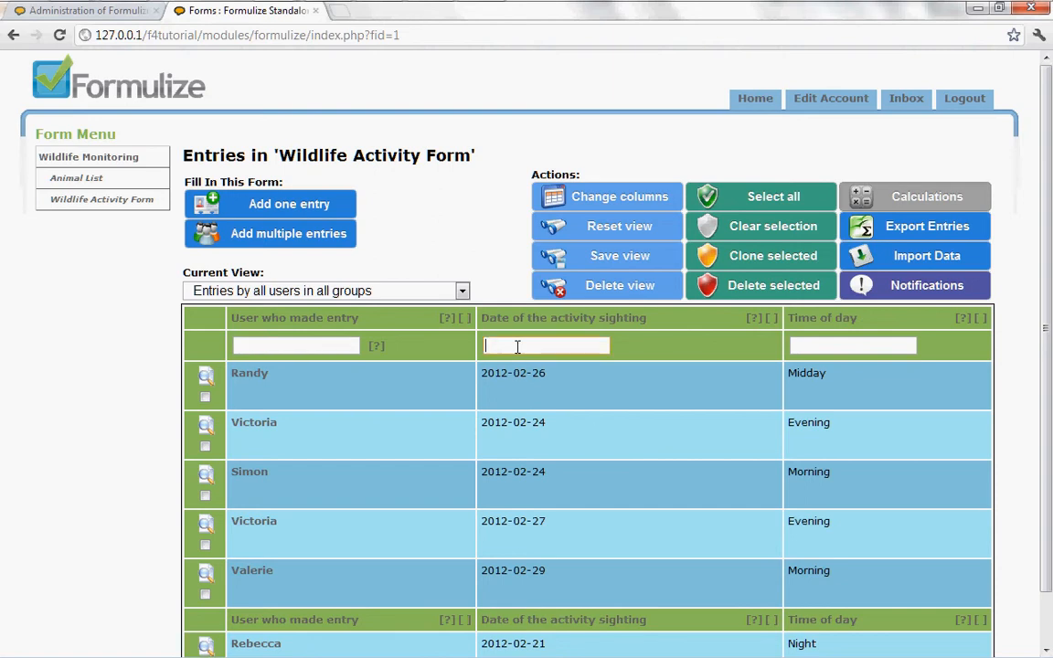
pyautogui.write('>')
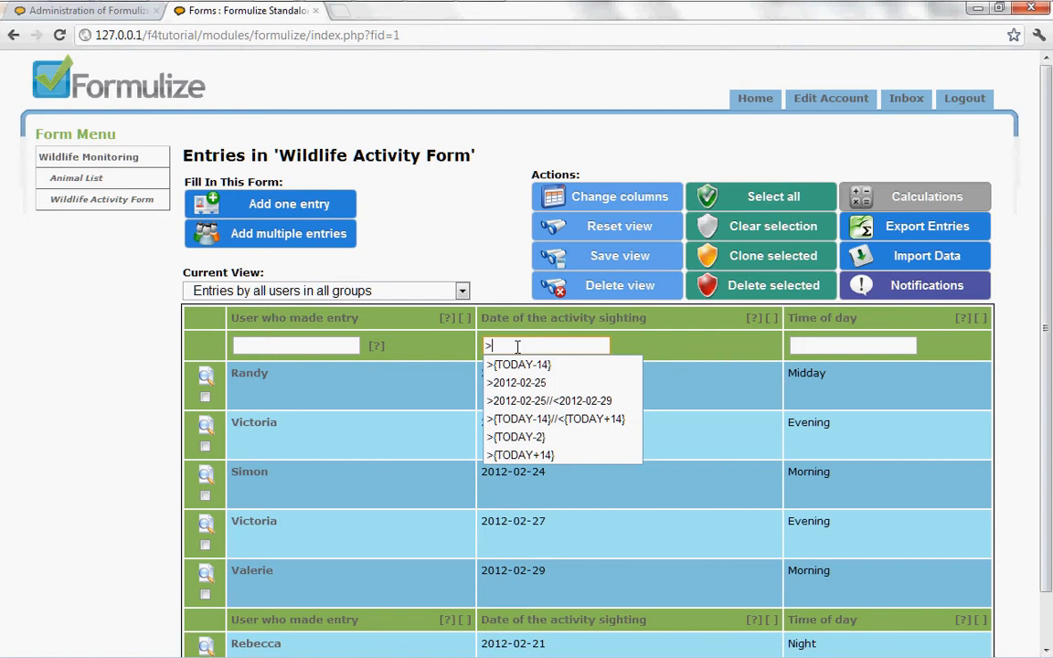
pyautogui.click(518, 365)
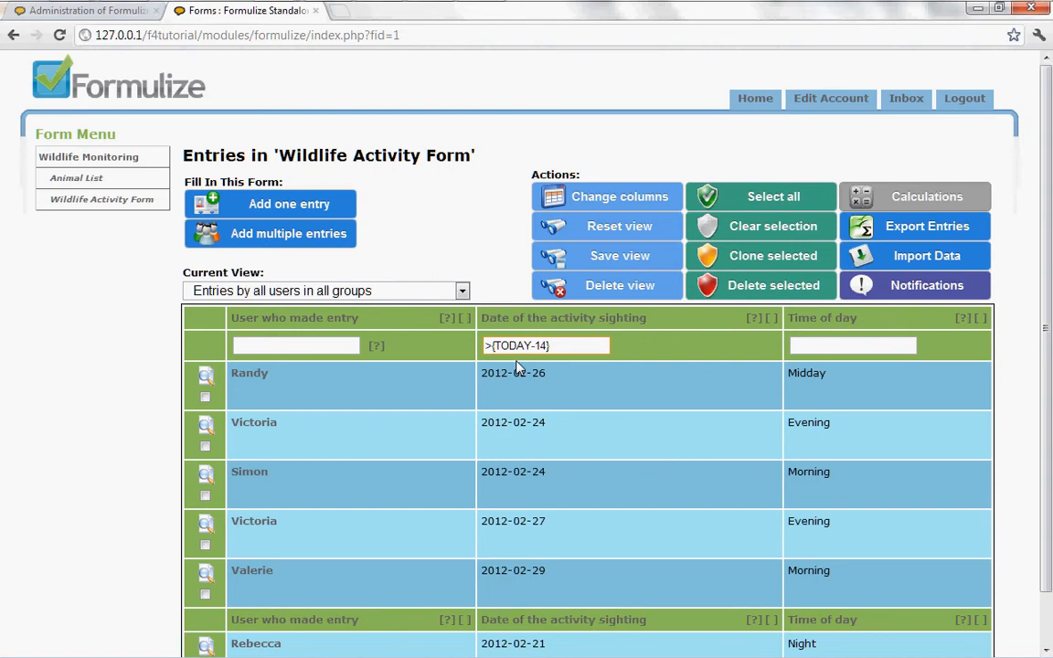
pyautogui.press('Return')
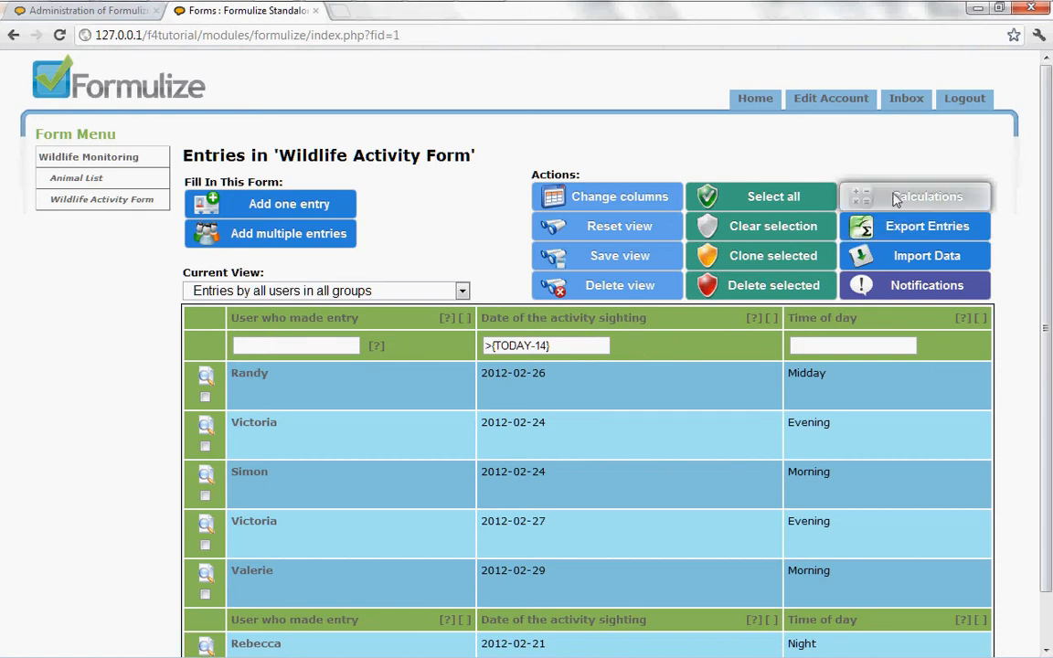
# Step: Change the displayed columns to Date of the activity sighting, What type of animal was it?, Total animals and Photo of the animal(s)
pyautogui.click(599, 196)
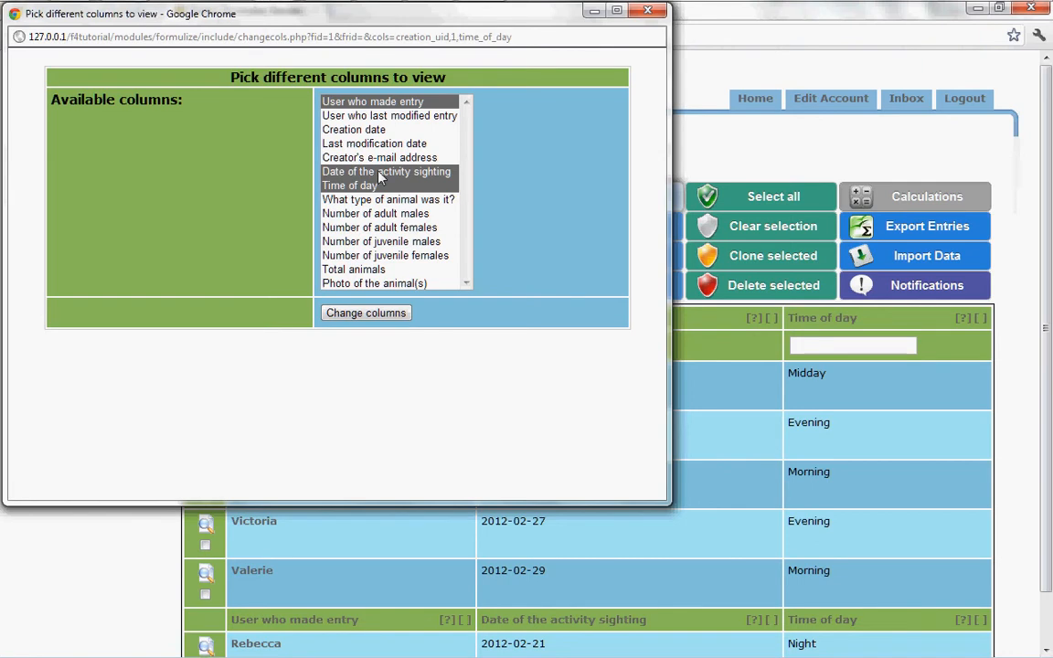
pyautogui.click(381, 177)
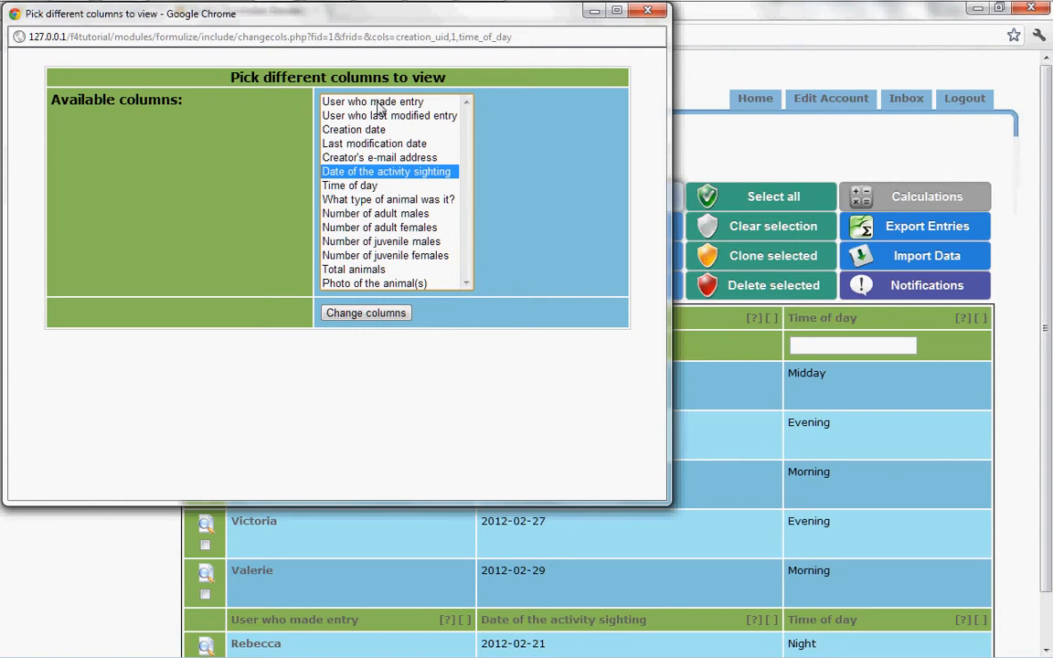
pyautogui.keyDown('ctrl'); pyautogui.click(382, 200); pyautogui.keyUp('ctrl')
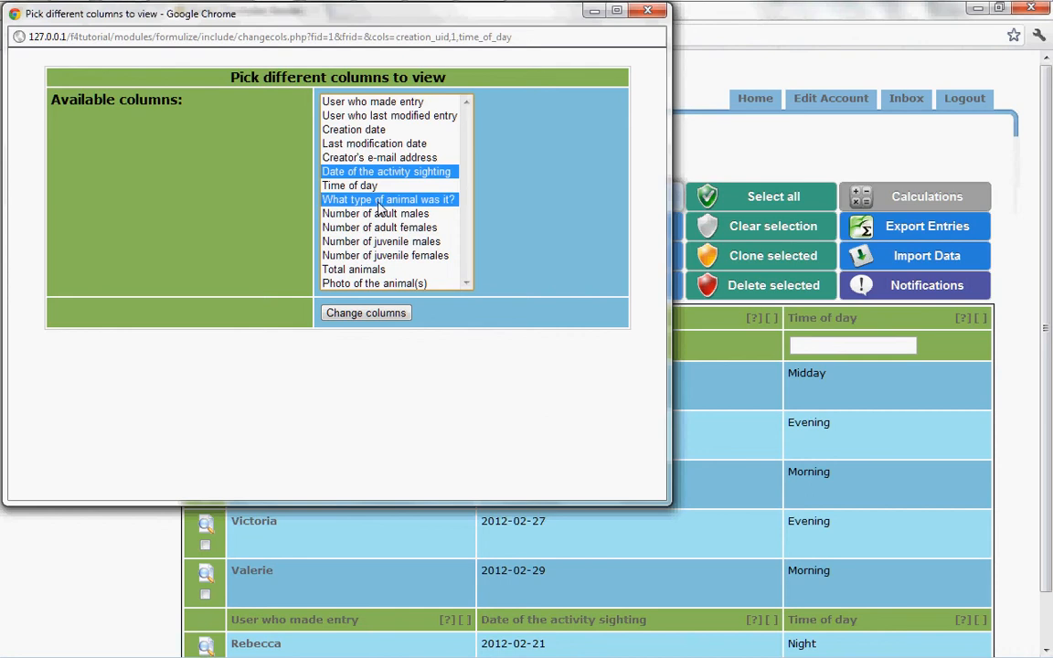
pyautogui.keyDown('ctrl'); pyautogui.click(352, 270); pyautogui.keyUp('ctrl')
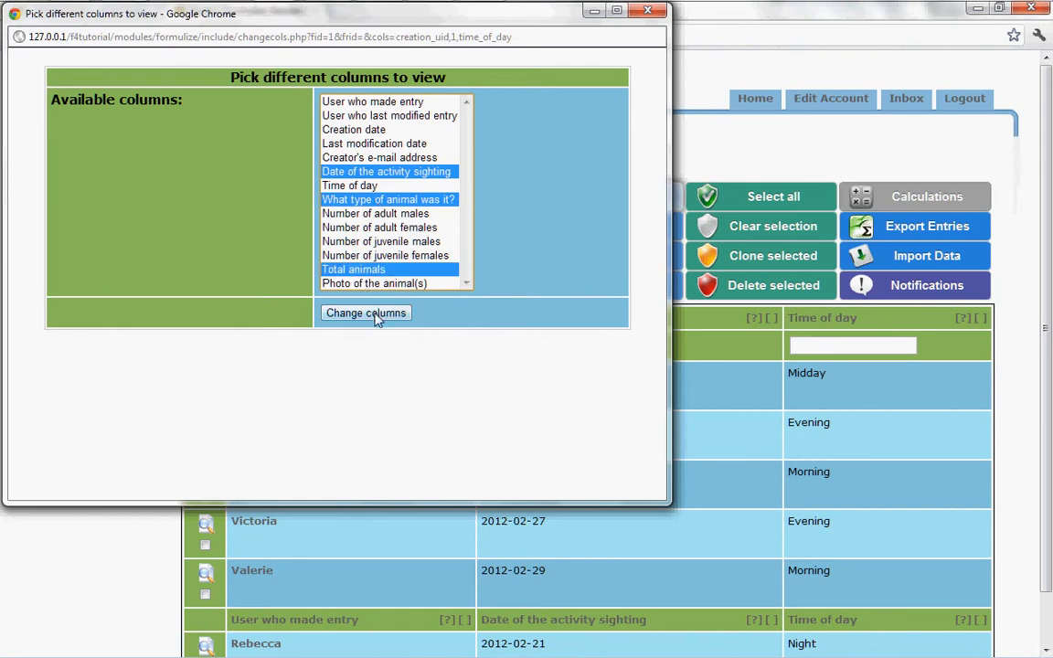
pyautogui.keyDown('ctrl'); pyautogui.click(363, 284); pyautogui.keyUp('ctrl')
pyautogui.click(366, 312)
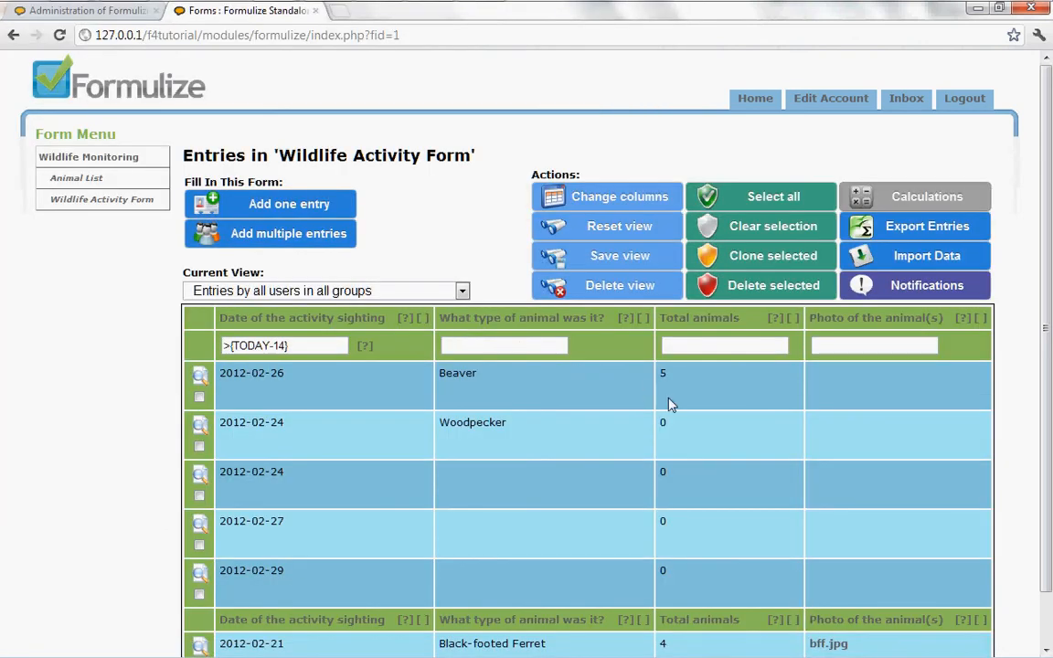
# Step: Open the options for saving the current view and set it to be published to the Supervisors group
pyautogui.scroll(-1, 670, 404)
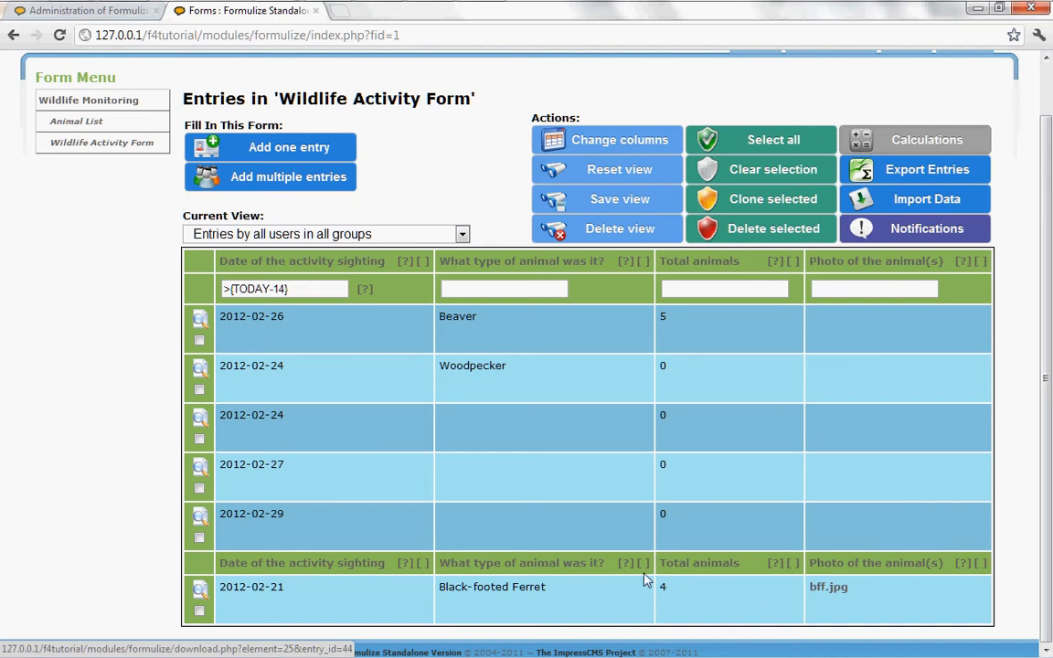
pyautogui.scroll(1, 544, 535)
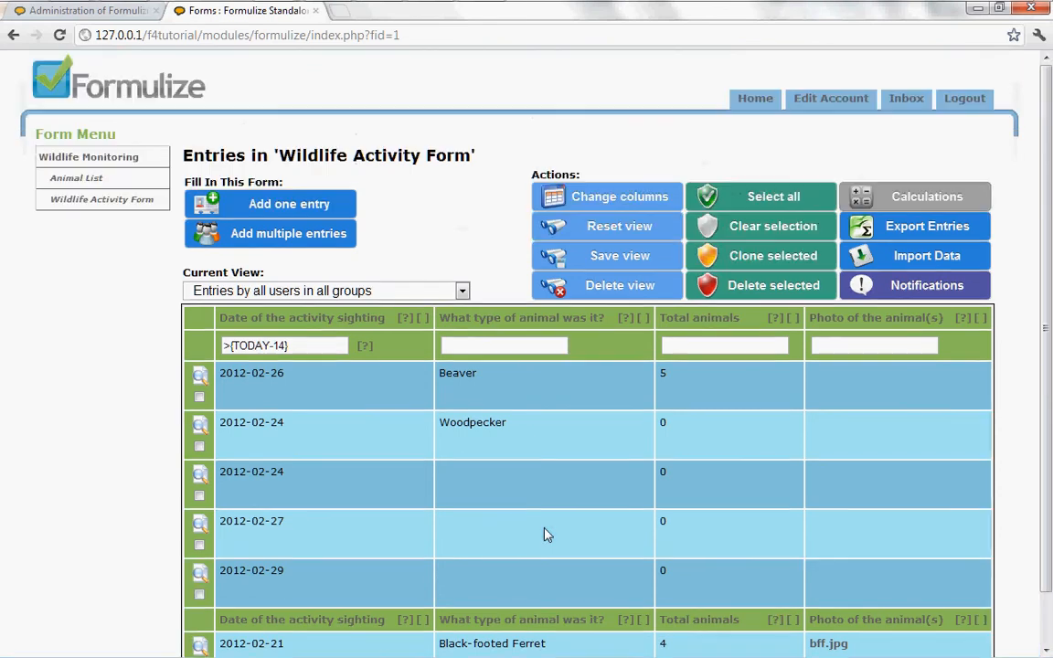
pyautogui.scroll(-1, 286, 508)
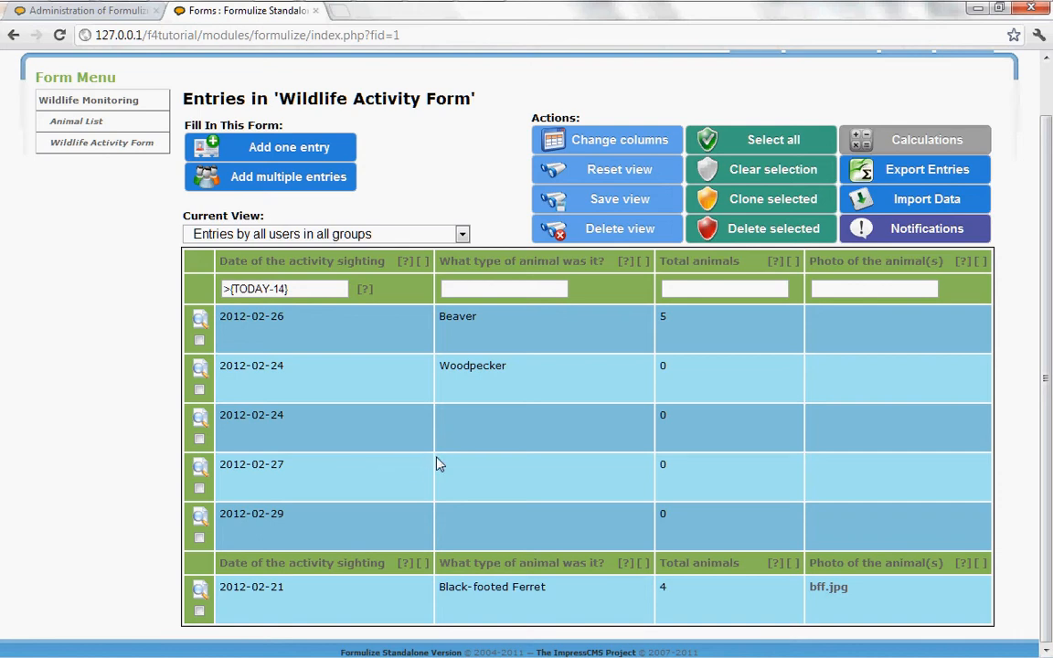
pyautogui.scroll(1, 437, 464)
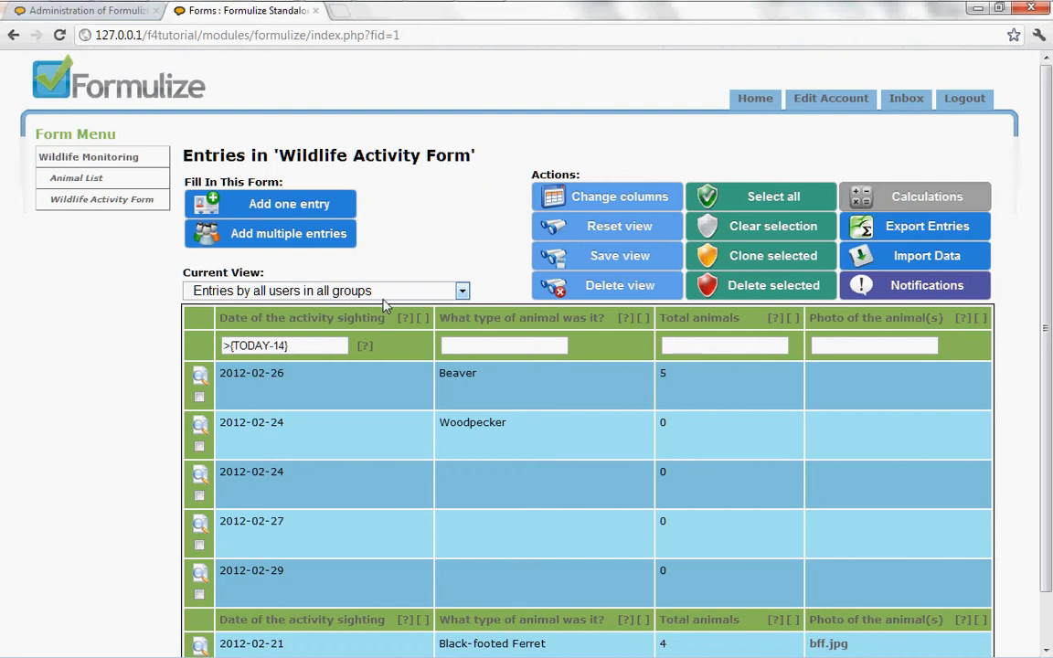
pyautogui.click(608, 259)
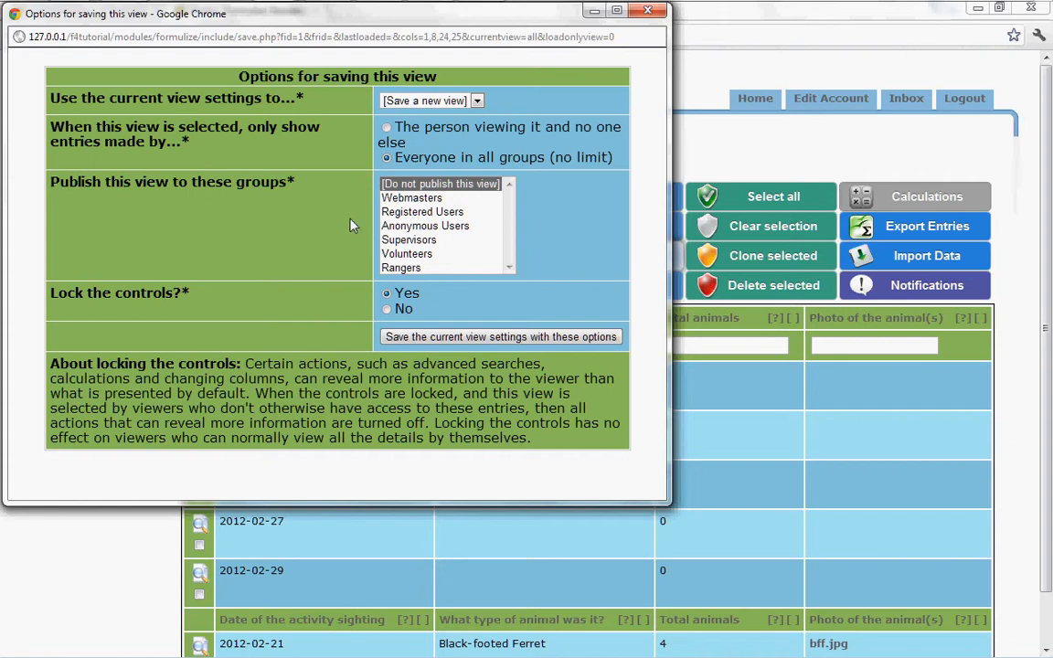
pyautogui.click(425, 242)
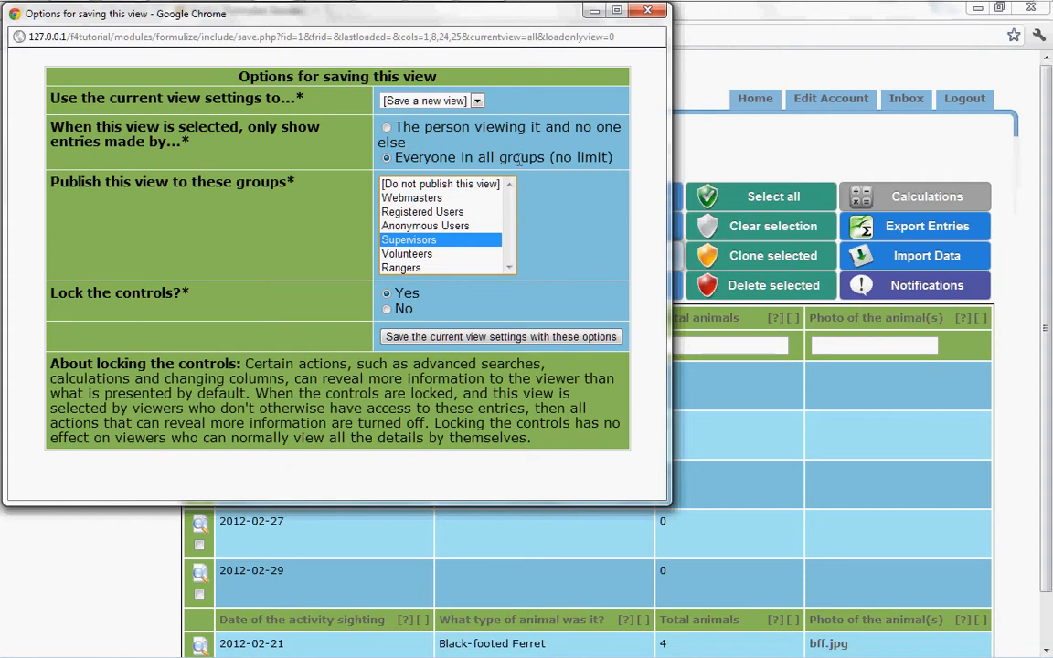
pyautogui.moveTo(373, 25); pyautogui.dragTo(802, 118)
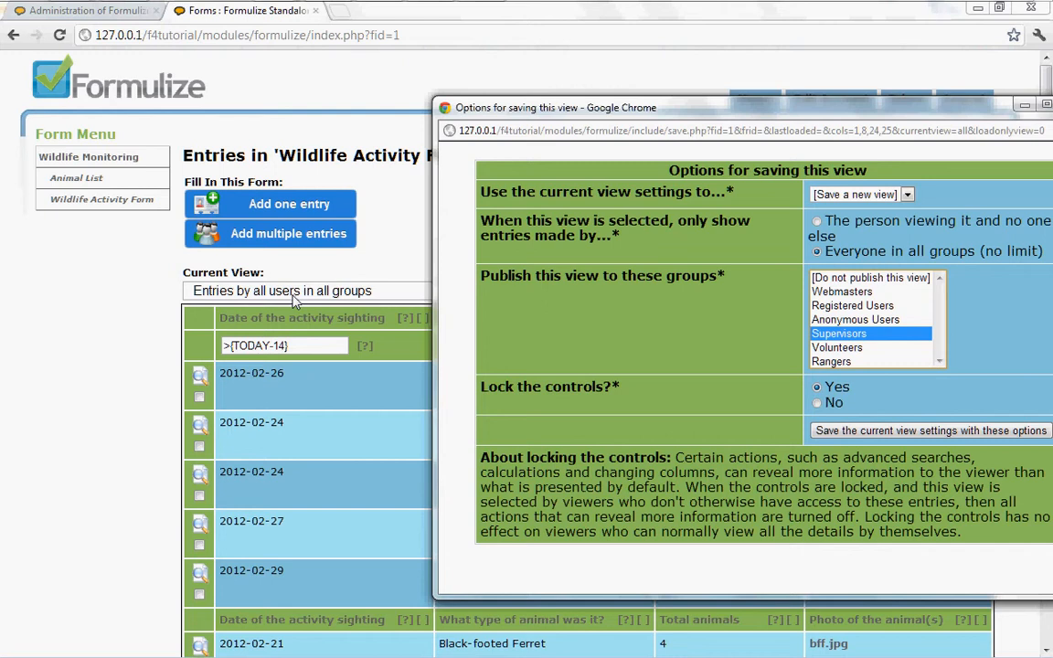
pyautogui.moveTo(854, 114); pyautogui.dragTo(483, 59)
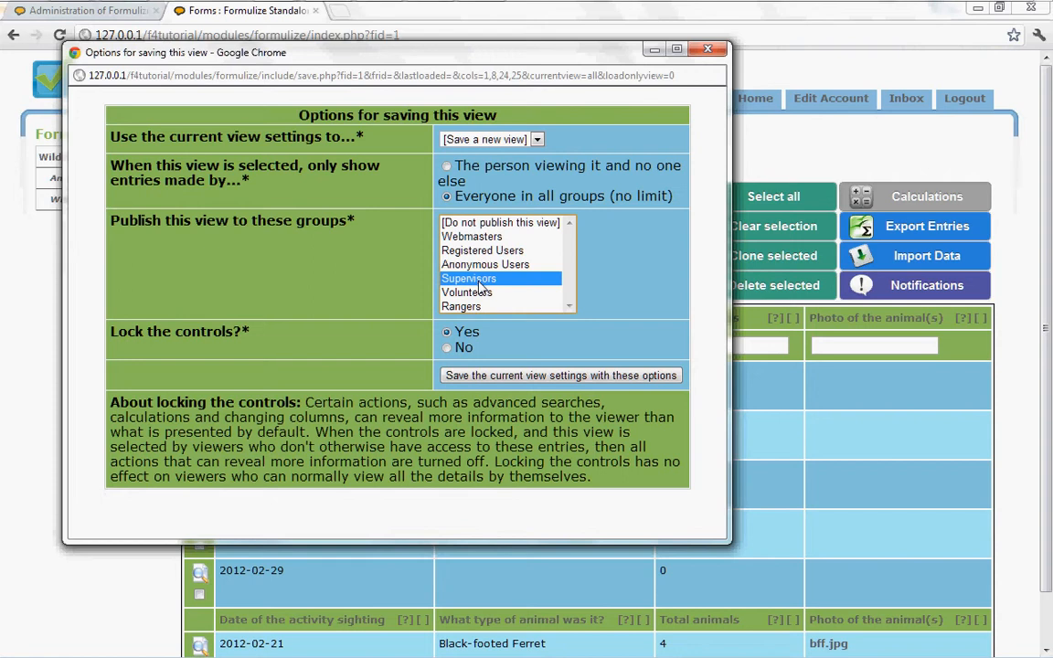
# Step: Save the current view settings as a new view named "Sightings in the last 14 days"
pyautogui.click(548, 375)
pyautogui.write('Sightin')
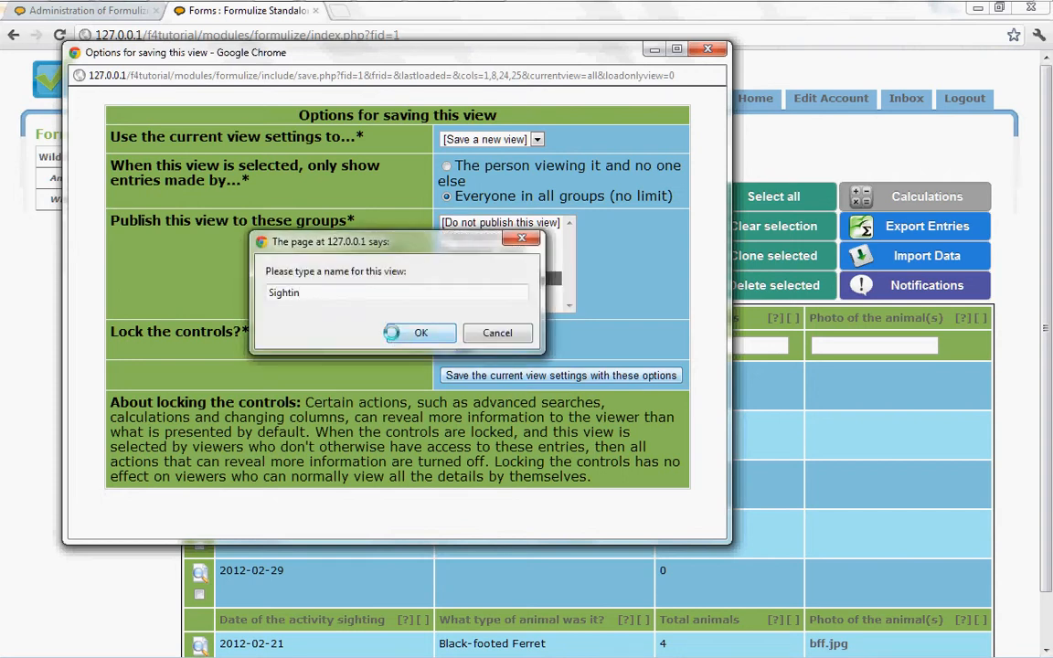
pyautogui.write('gs in the last 14 days')
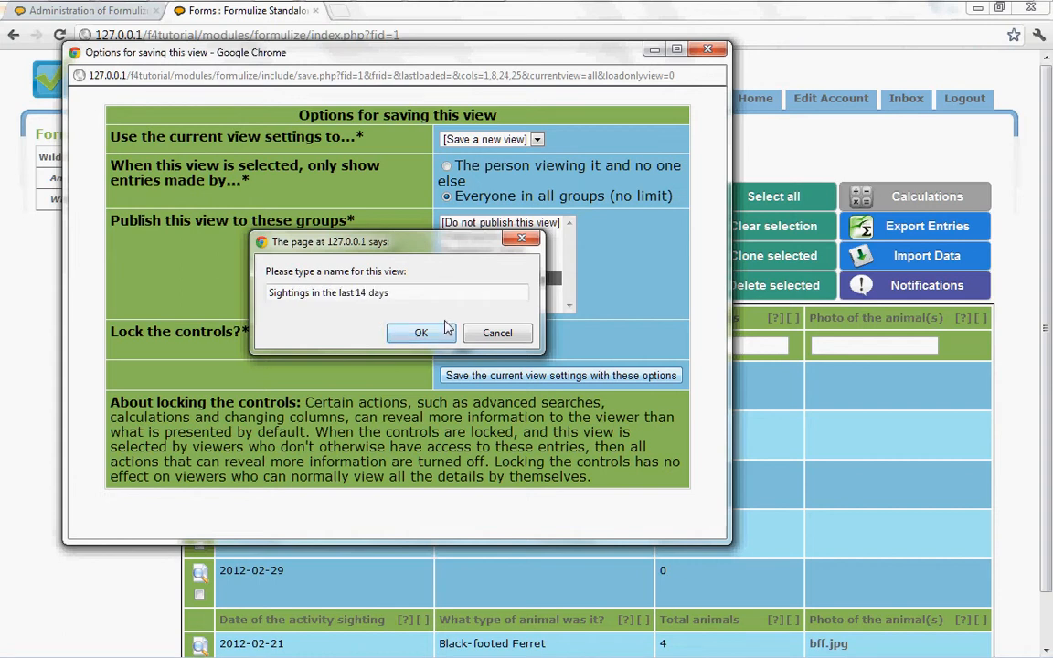
pyautogui.click(429, 333)
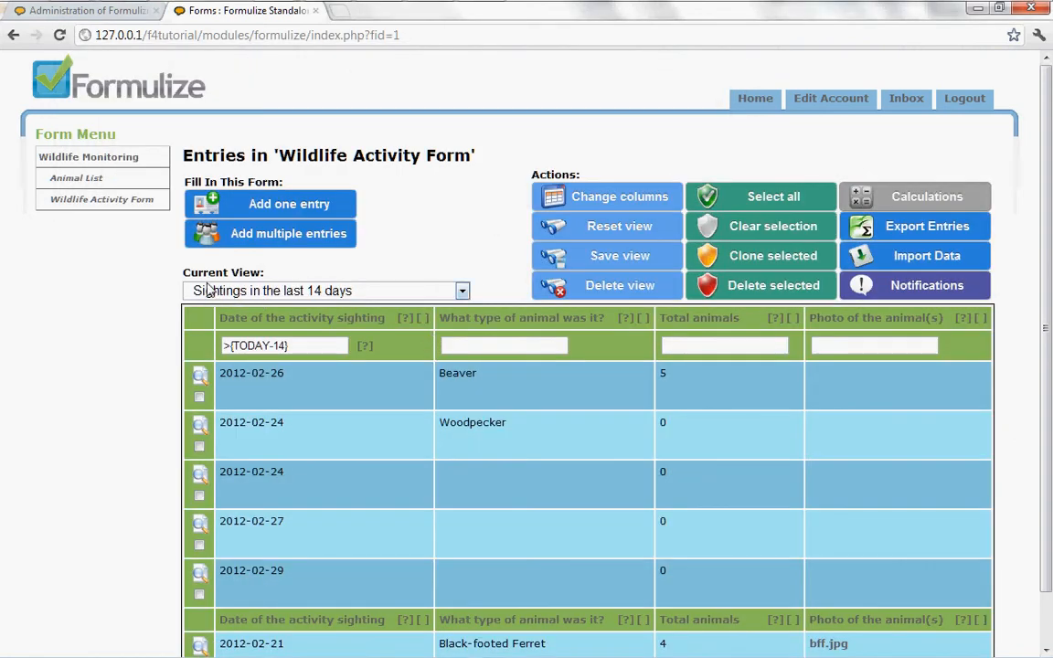
# Step: Reopen the Wildlife Activity Form entries and load your own saved view "Sightings in the last 14 days"
pyautogui.click(236, 293)
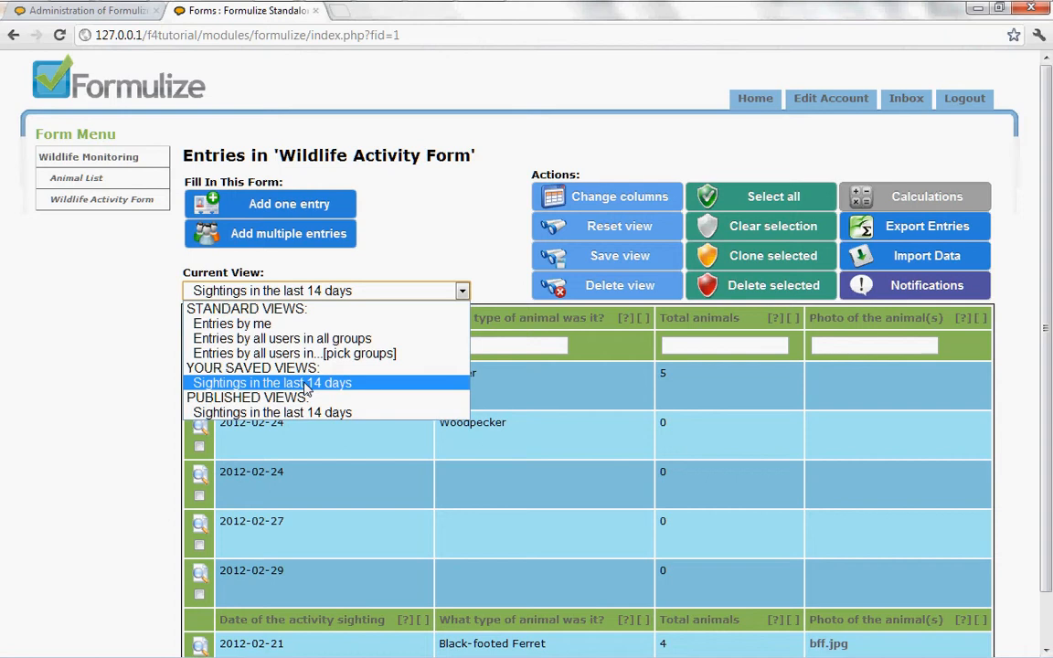
pyautogui.click(405, 251)
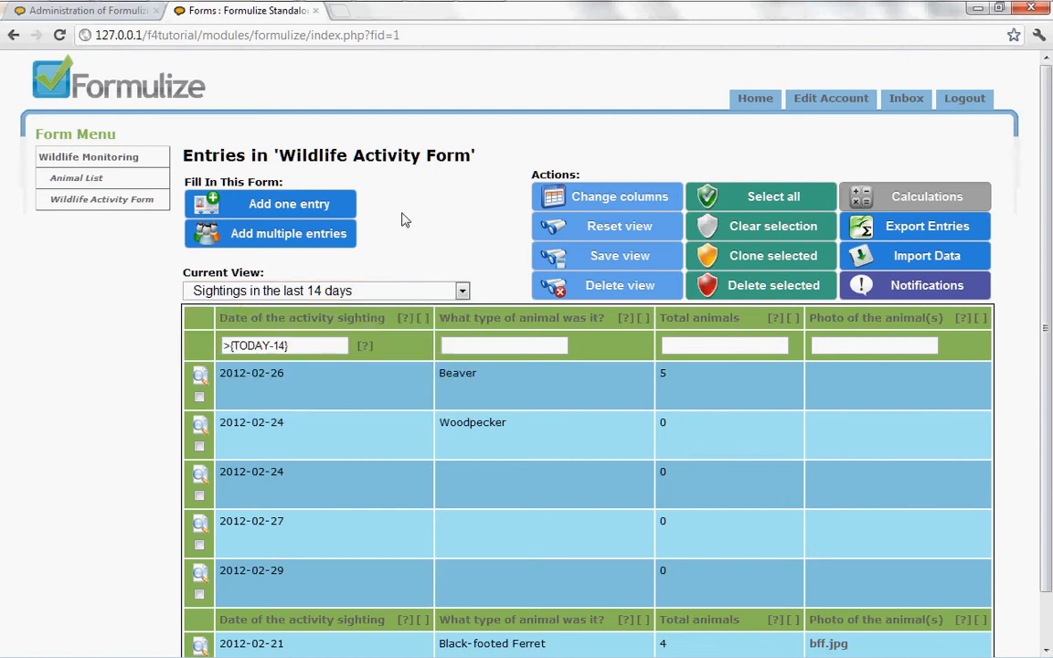
pyautogui.click(108, 206)
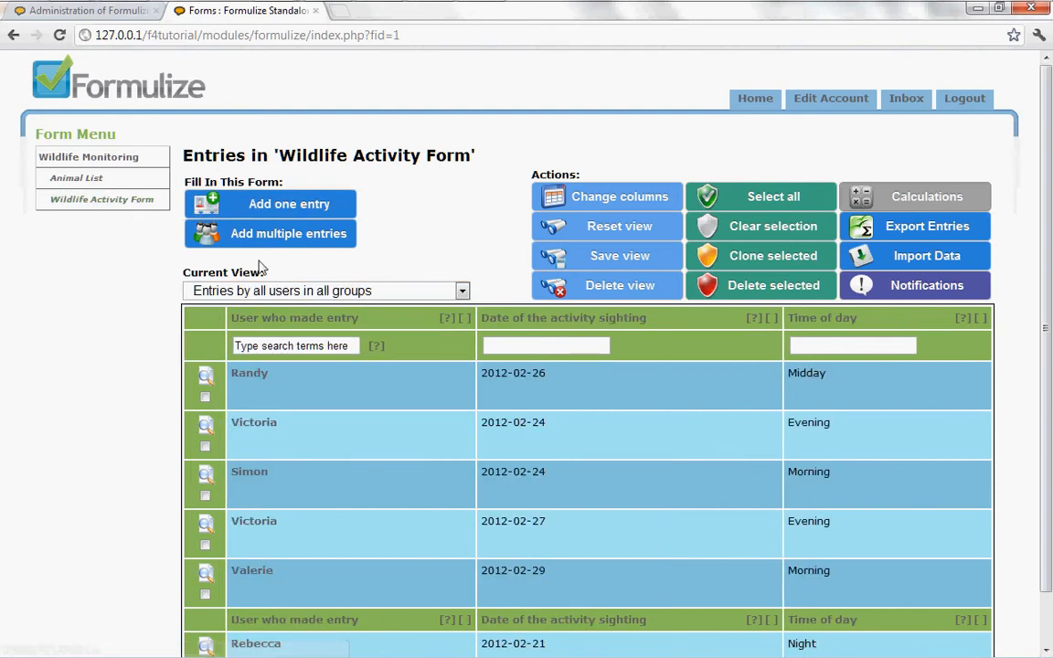
pyautogui.click(308, 293)
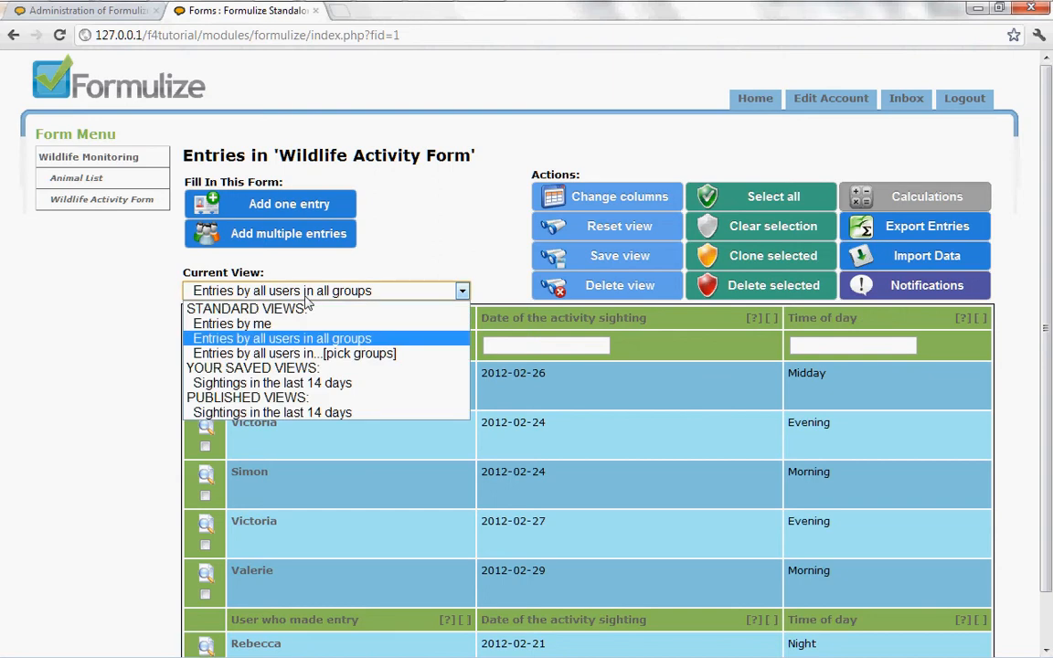
pyautogui.click(286, 384)
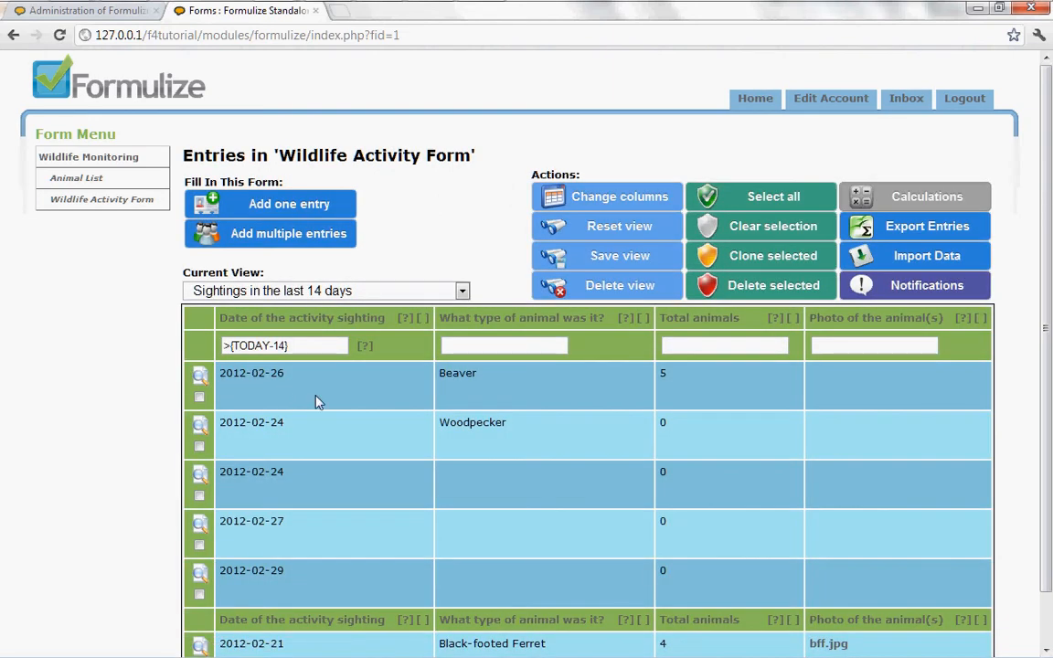
# Step: Switch the entries list to the published view "Sightings in the last 14 days"
pyautogui.scroll(-1, 848, 550)
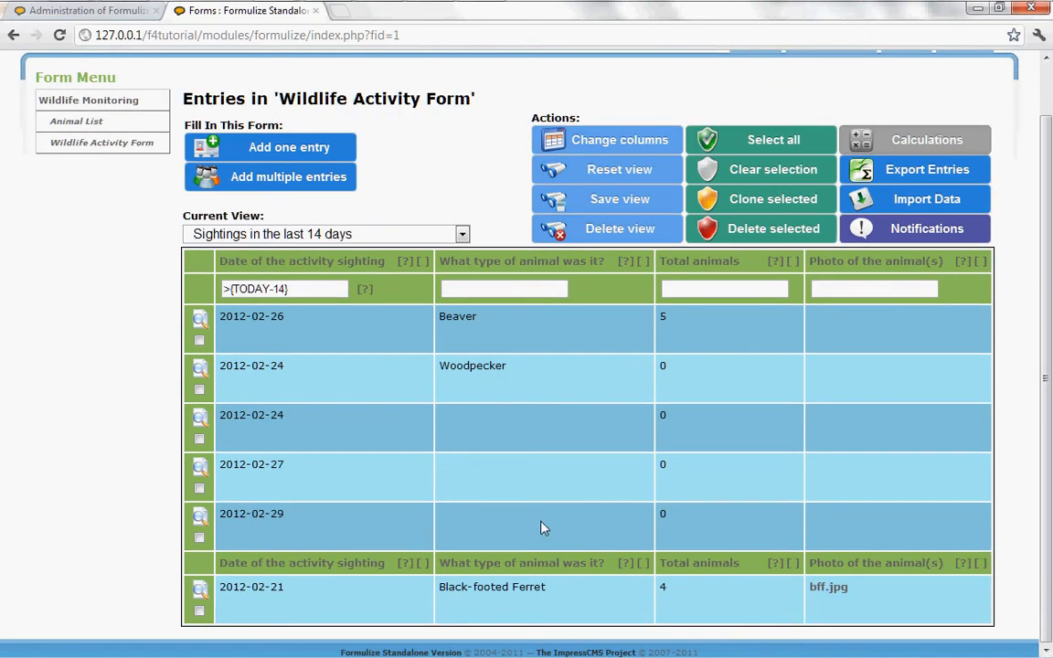
pyautogui.scroll(1, 537, 524)
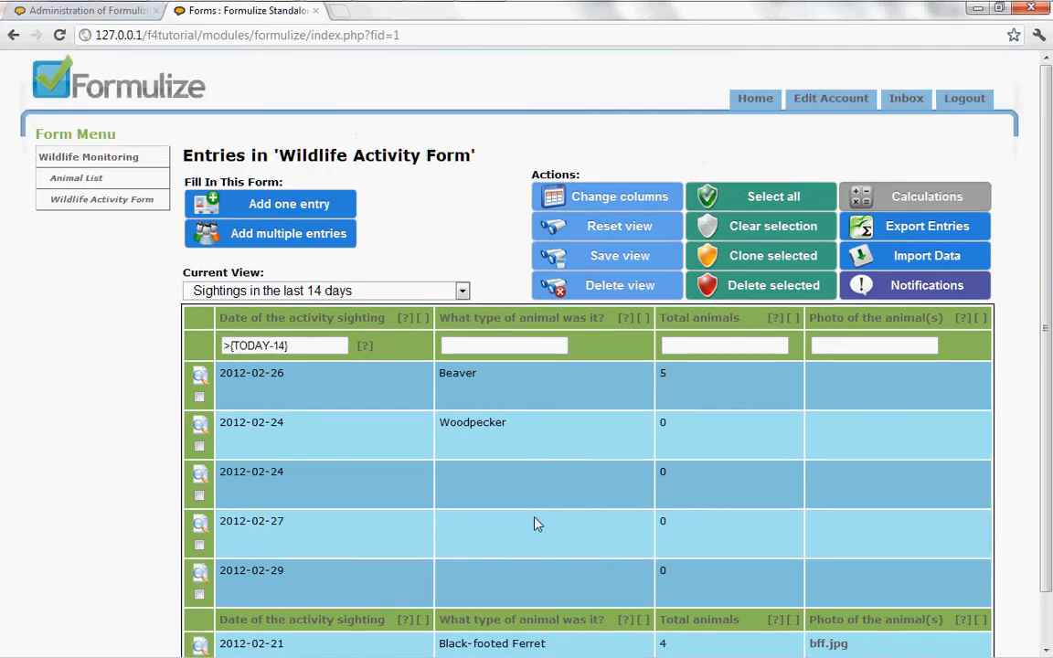
pyautogui.click(312, 291)
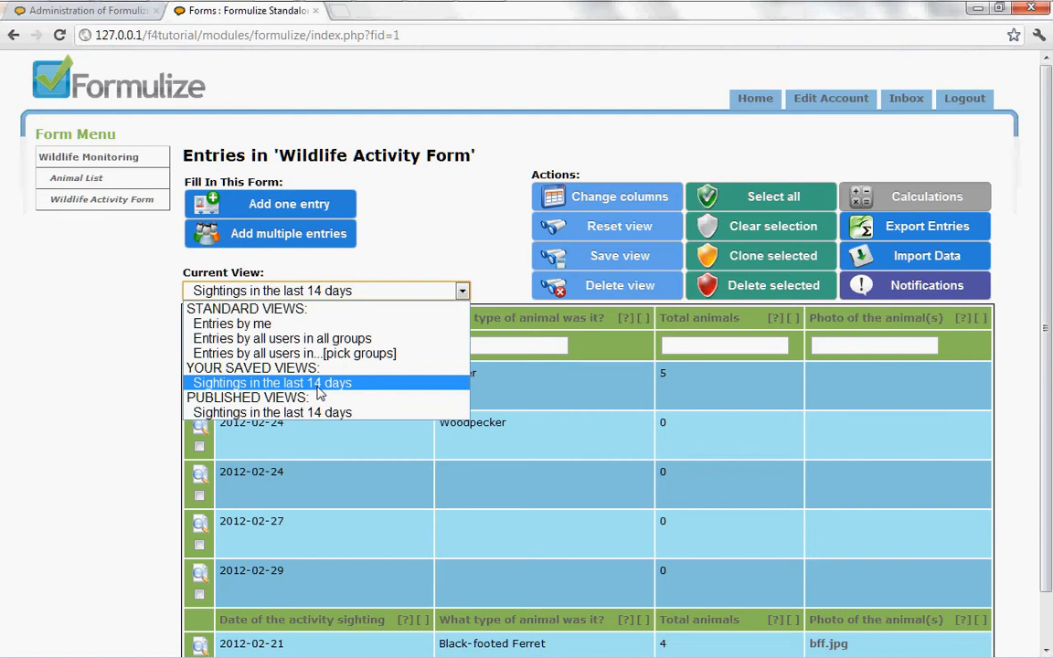
pyautogui.click(317, 413)
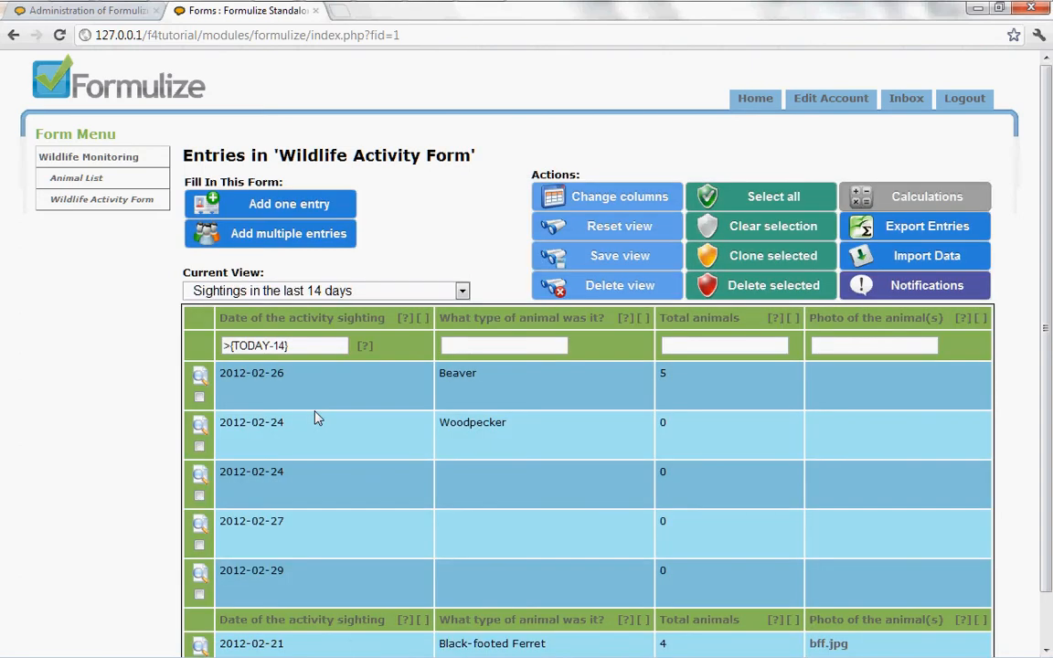
# Step: Add a Sum Total calculation on the Total animals column and perform the requested calculations
pyautogui.scroll(-1, 511, 436)
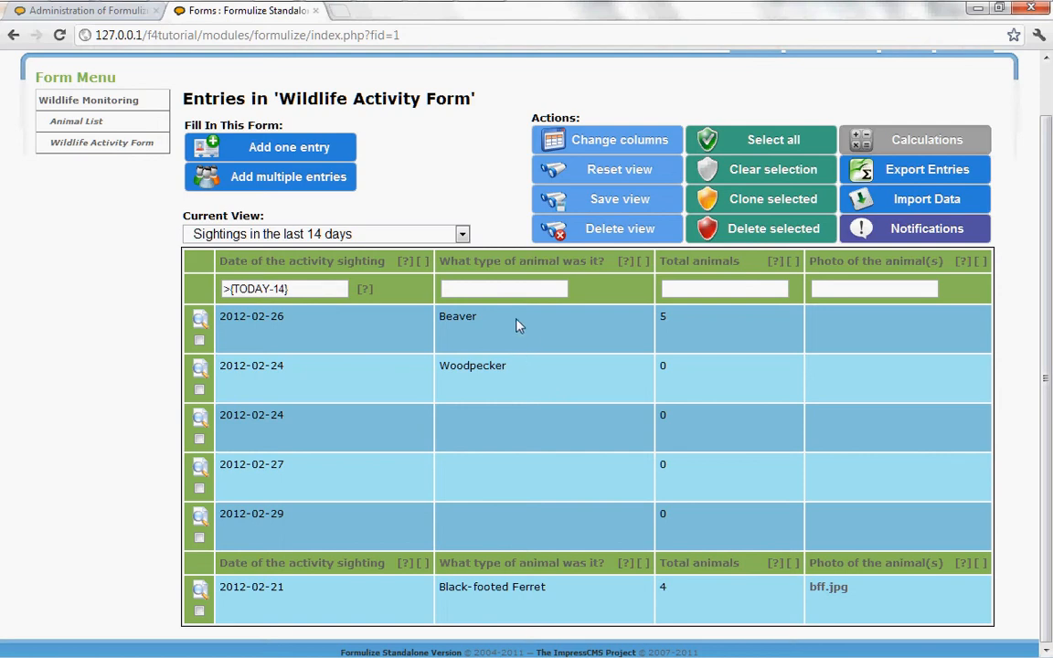
pyautogui.click(916, 143)
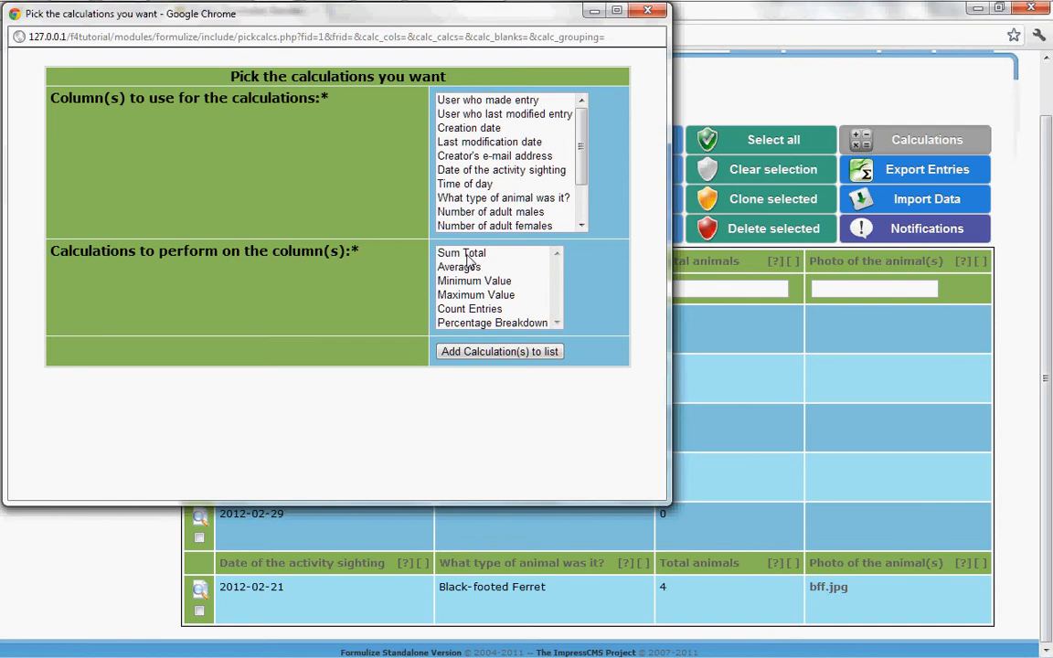
pyautogui.moveTo(580, 170); pyautogui.dragTo(583, 219)
pyautogui.click(491, 215)
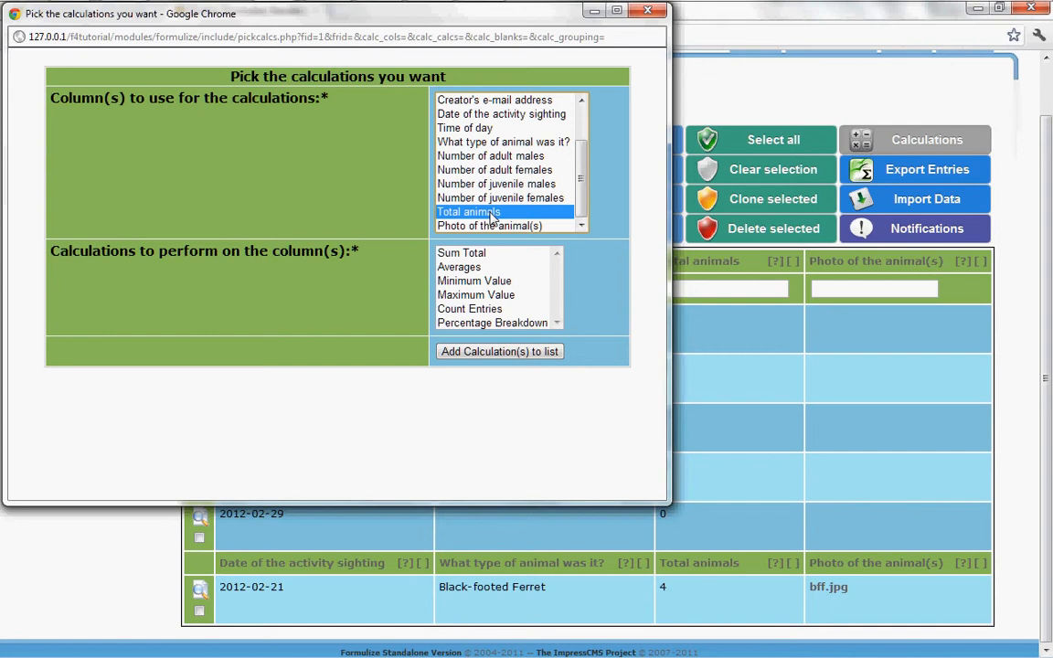
pyautogui.click(468, 254)
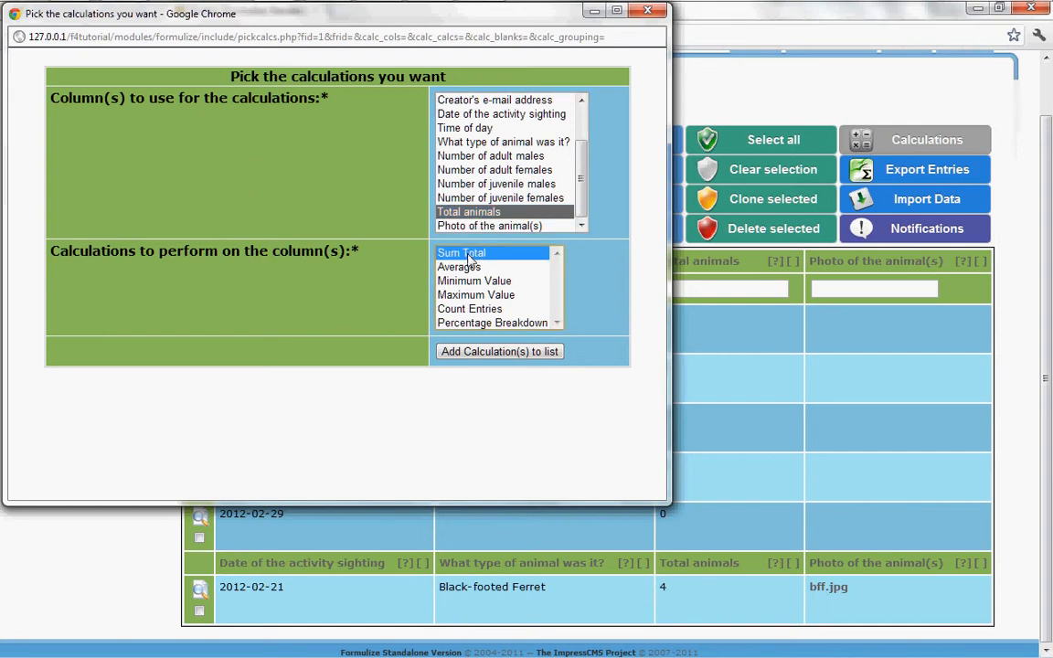
pyautogui.click(500, 352)
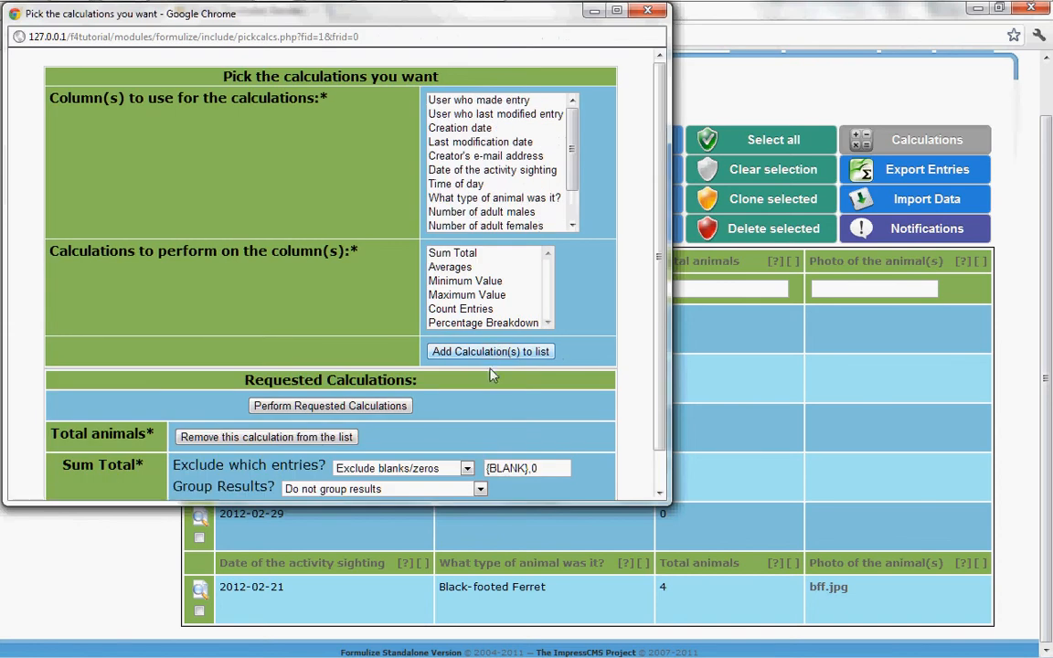
pyautogui.click(357, 407)
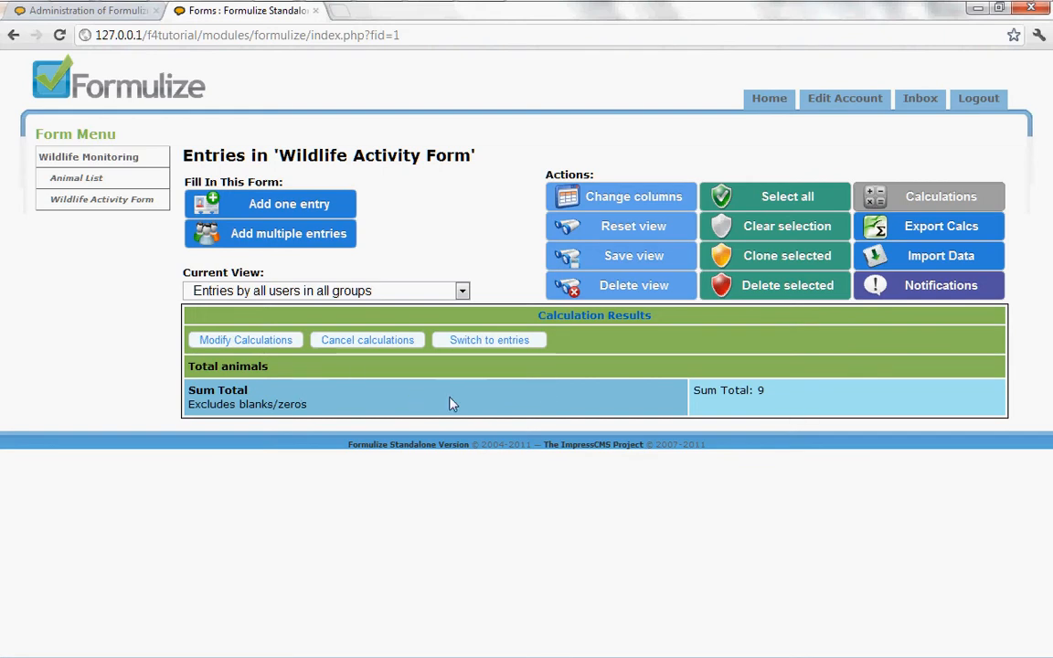
# Step: Switch between the calculation results and the filtered entries to check the Total animals values behind the sum
pyautogui.click(483, 340)
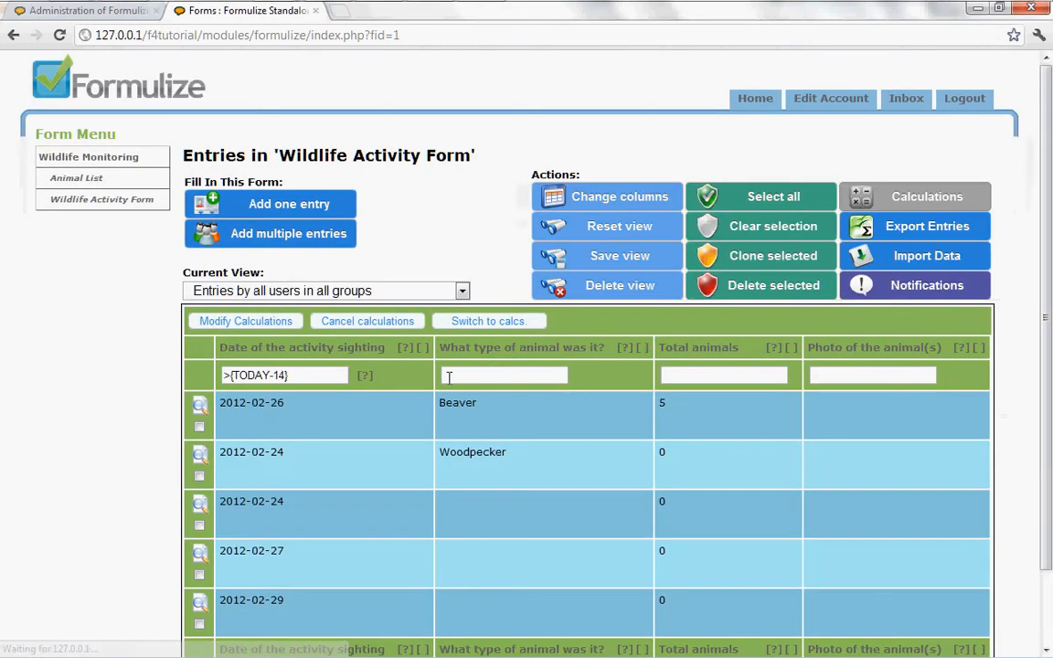
pyautogui.scroll(-2, 588, 451)
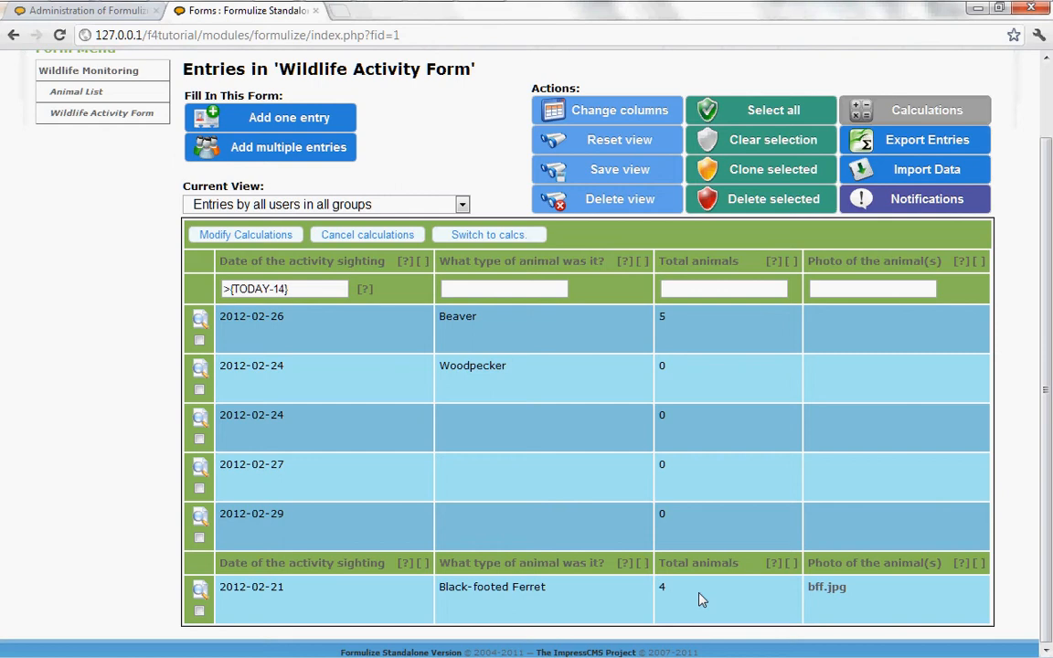
pyautogui.click(470, 235)
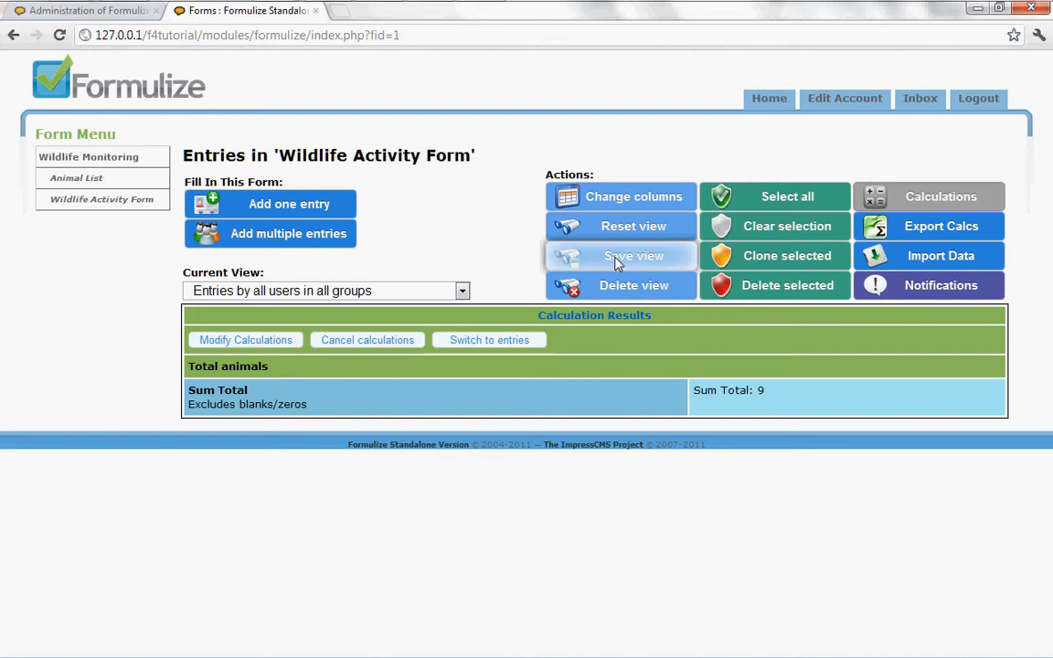
pyautogui.click(501, 340)
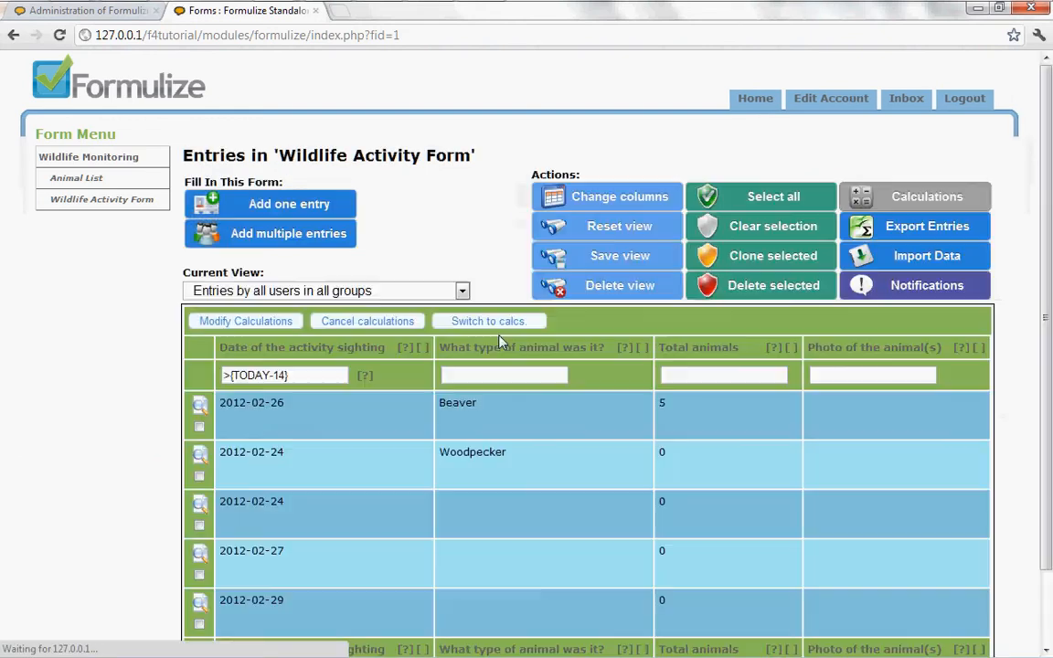
pyautogui.click(501, 323)
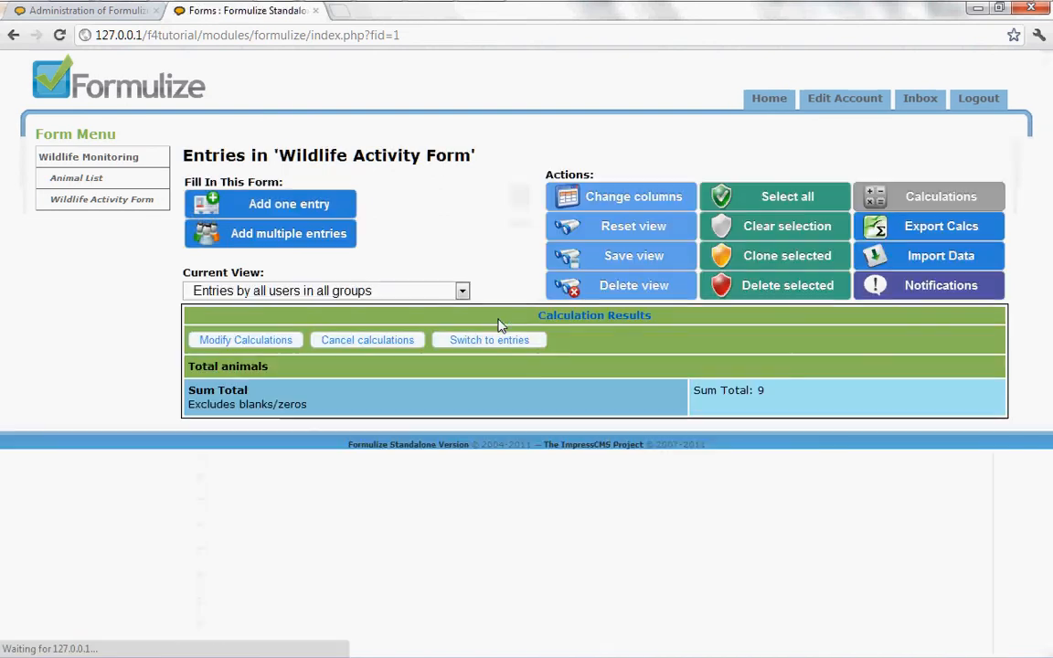
# Step: Save the current view settings, including the calculation results, as a replacement for the saved view "Sightings in the last 14 days"
pyautogui.click(605, 262)
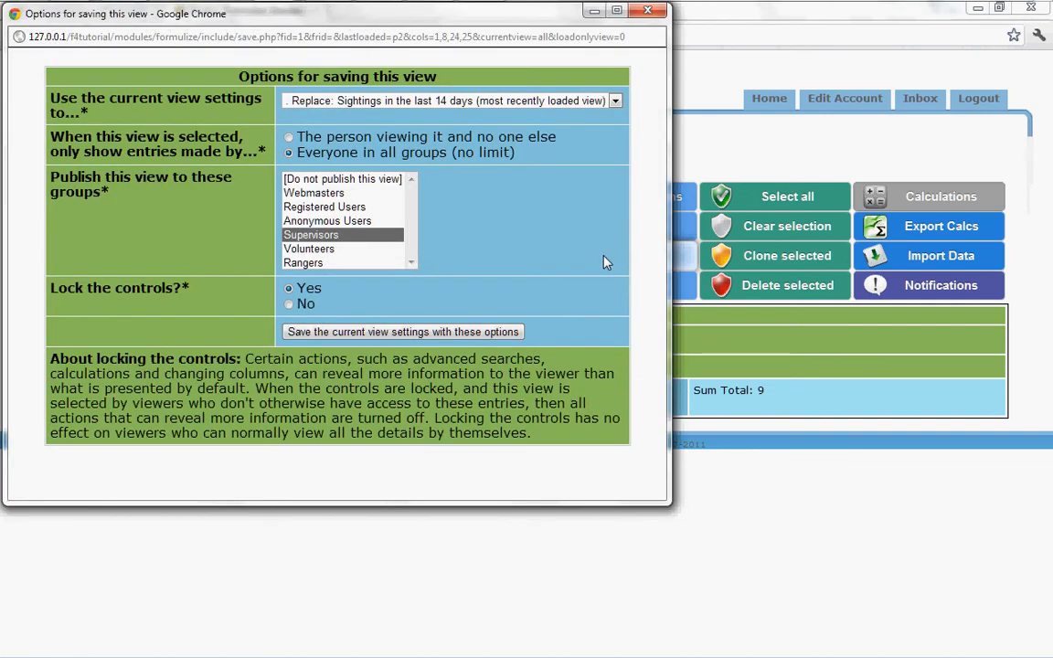
pyautogui.moveTo(412, 23); pyautogui.dragTo(539, 57)
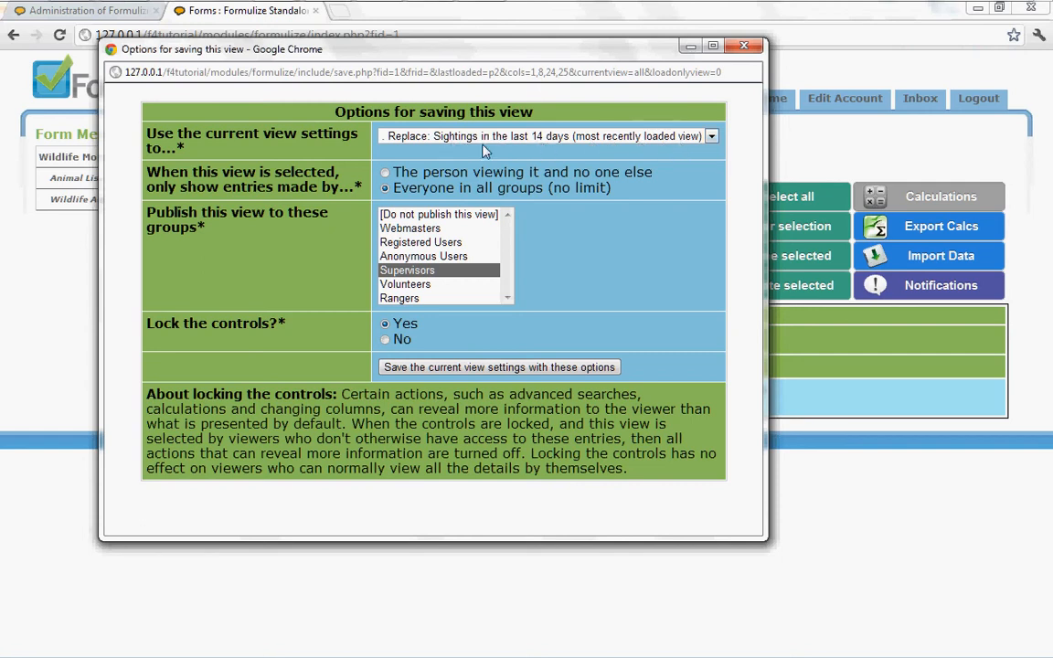
pyautogui.click(423, 138)
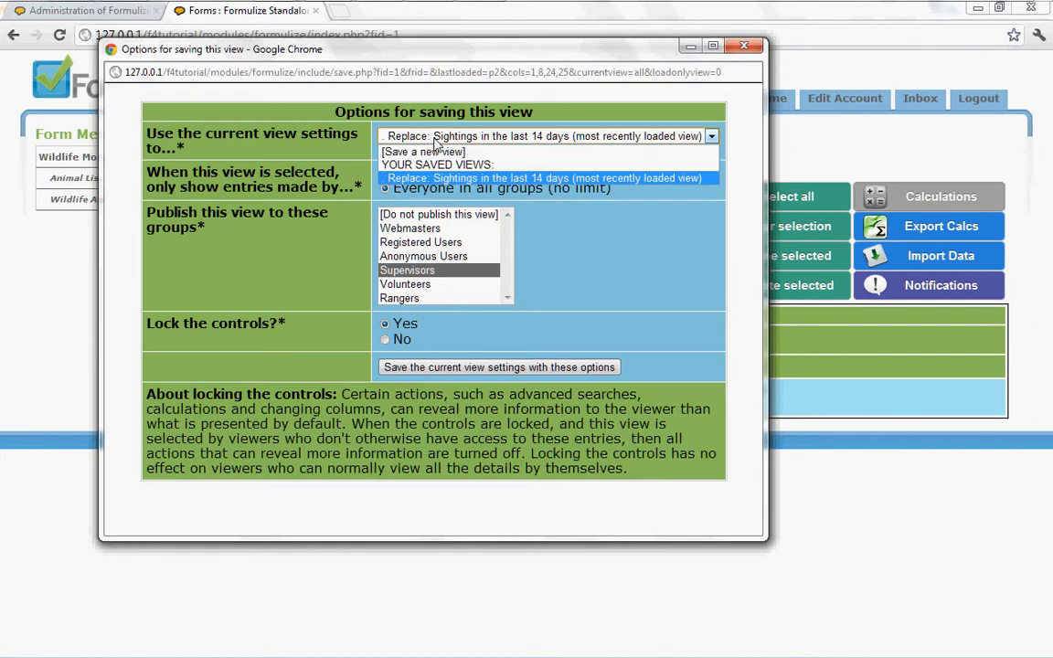
pyautogui.click(437, 142)
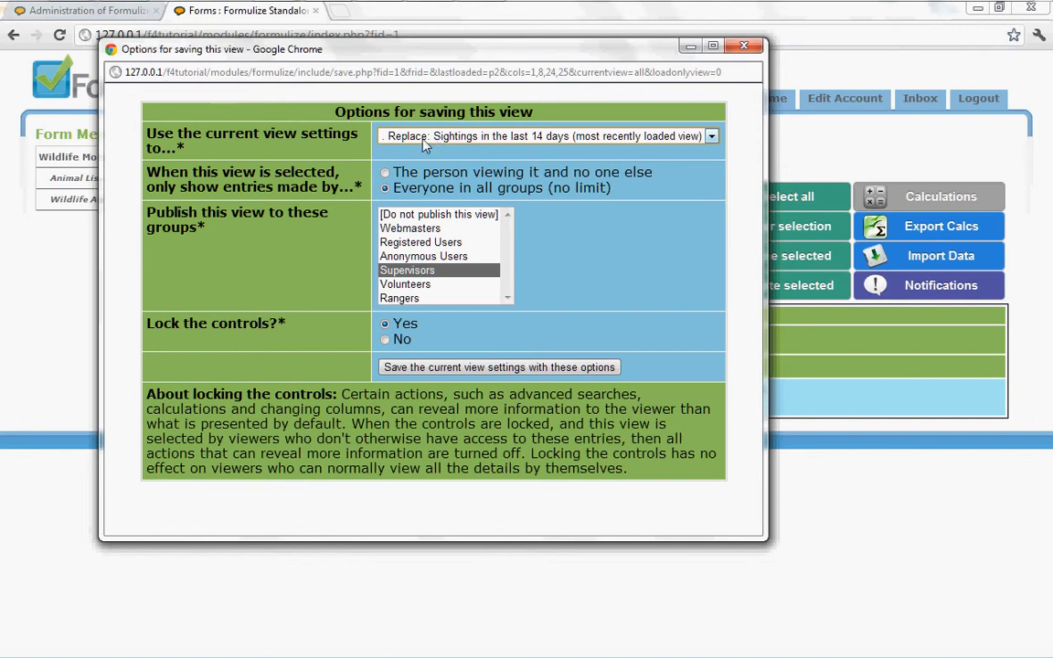
pyautogui.click(526, 142)
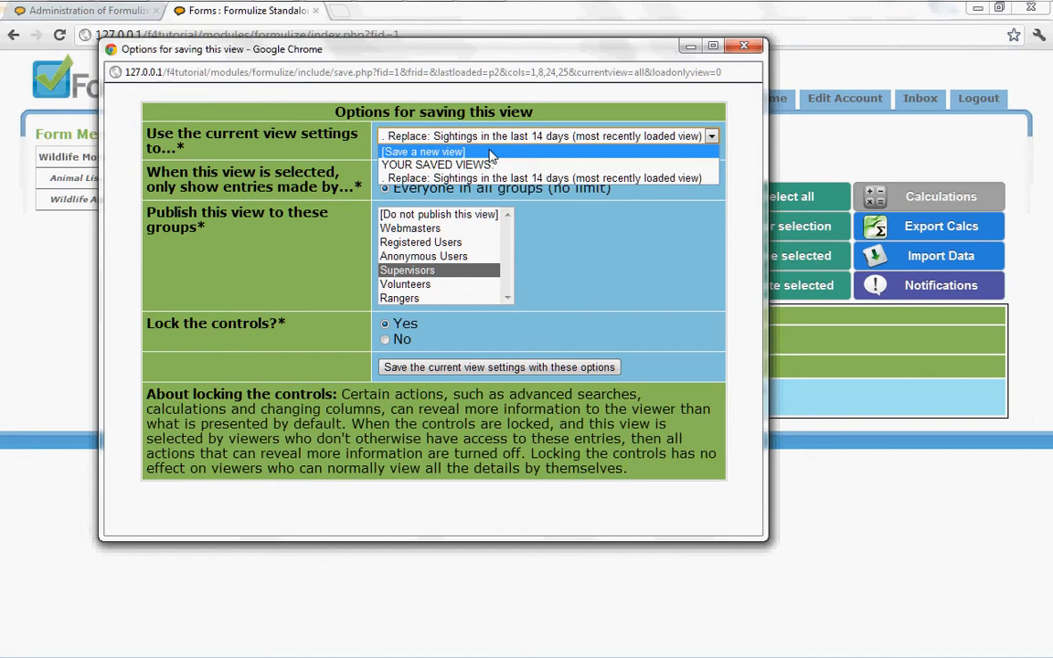
pyautogui.click(498, 177)
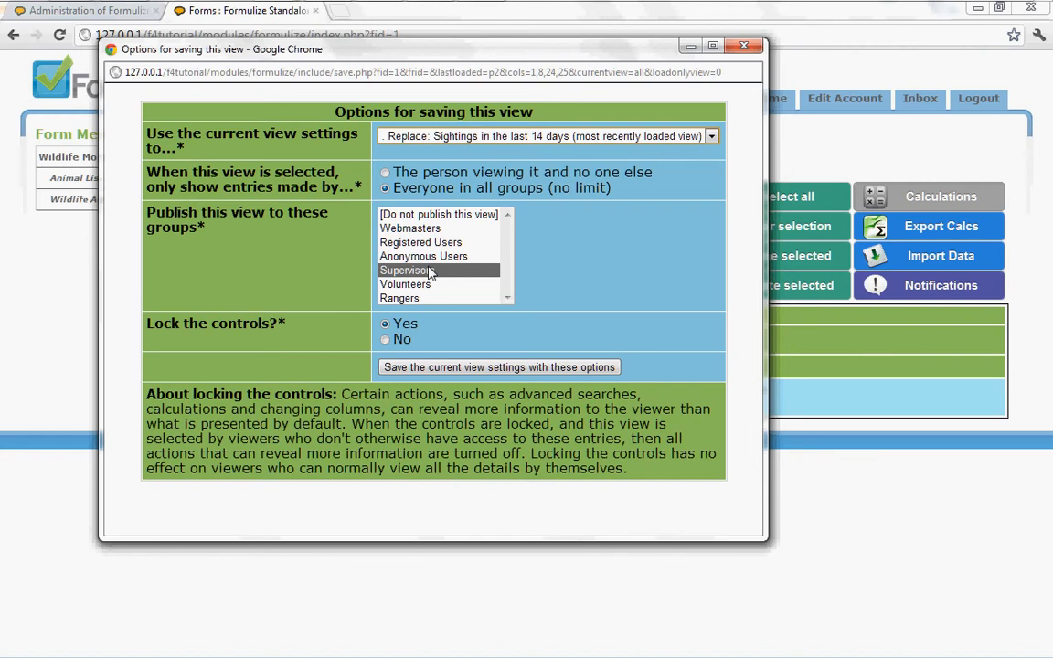
pyautogui.click(433, 367)
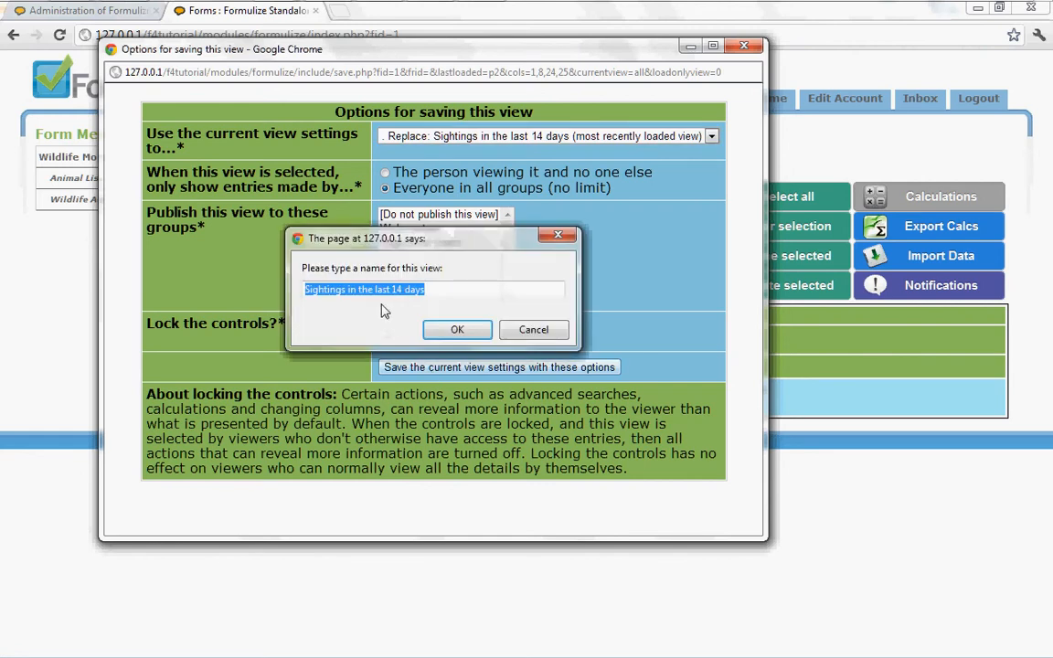
pyautogui.click(454, 330)
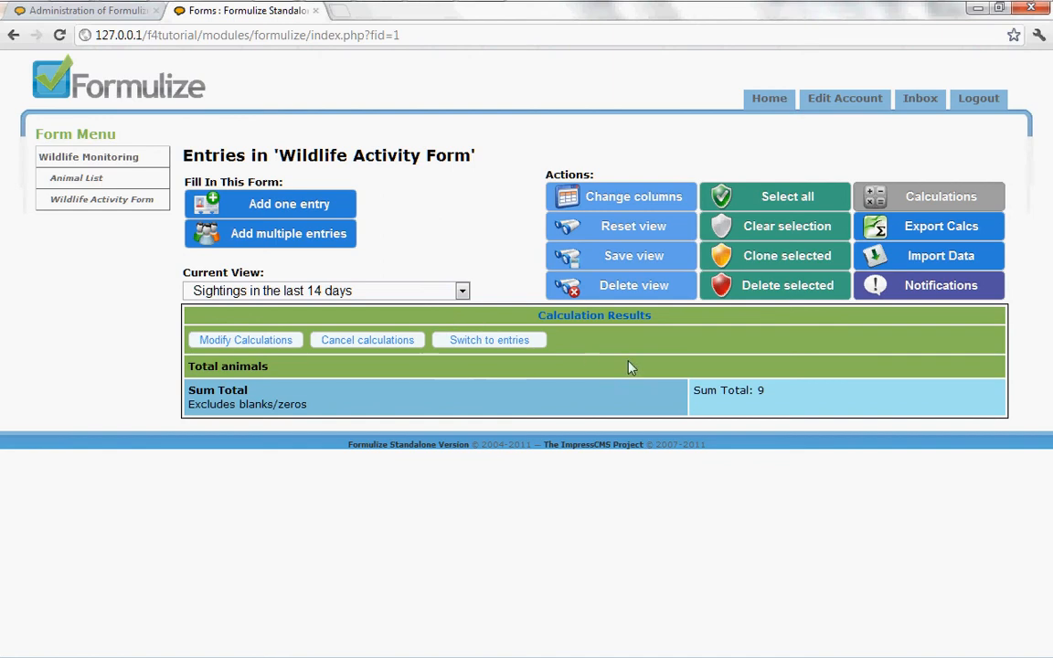
# Step: Reload the Wildlife Activity Form entries and load your own saved view "Sightings in the last 14 days"
pyautogui.click(451, 295)
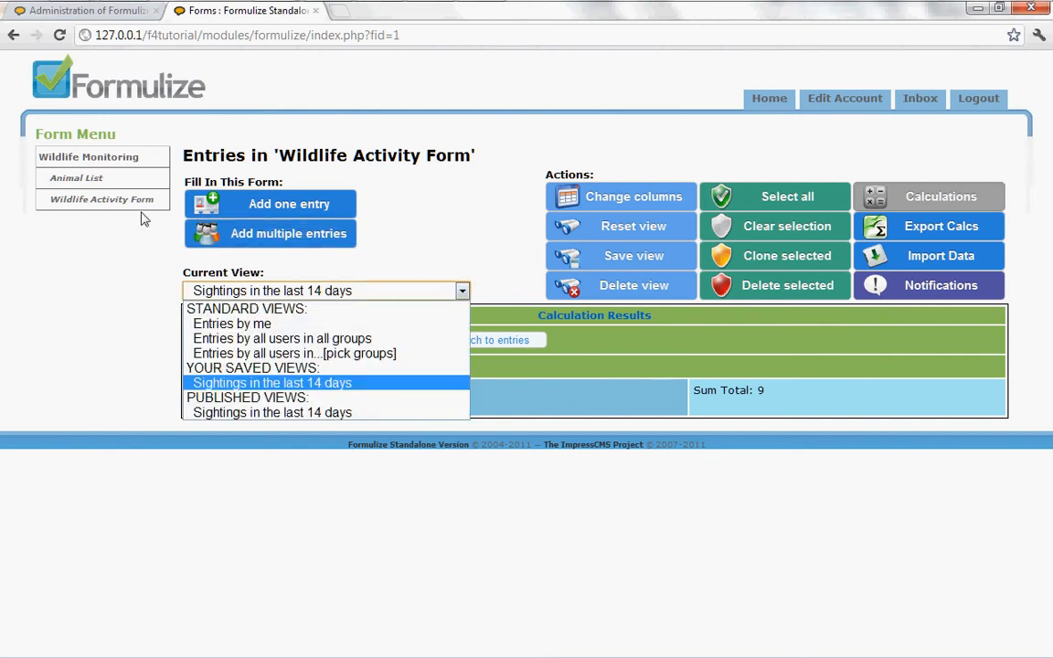
pyautogui.click(106, 200)
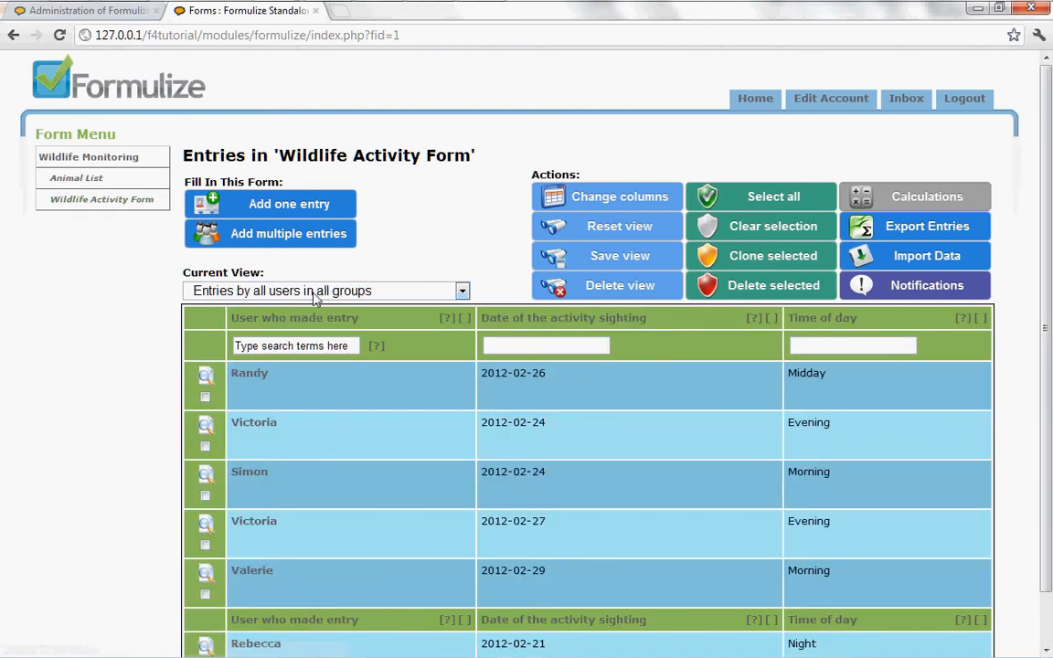
pyautogui.click(314, 292)
pyautogui.click(288, 384)
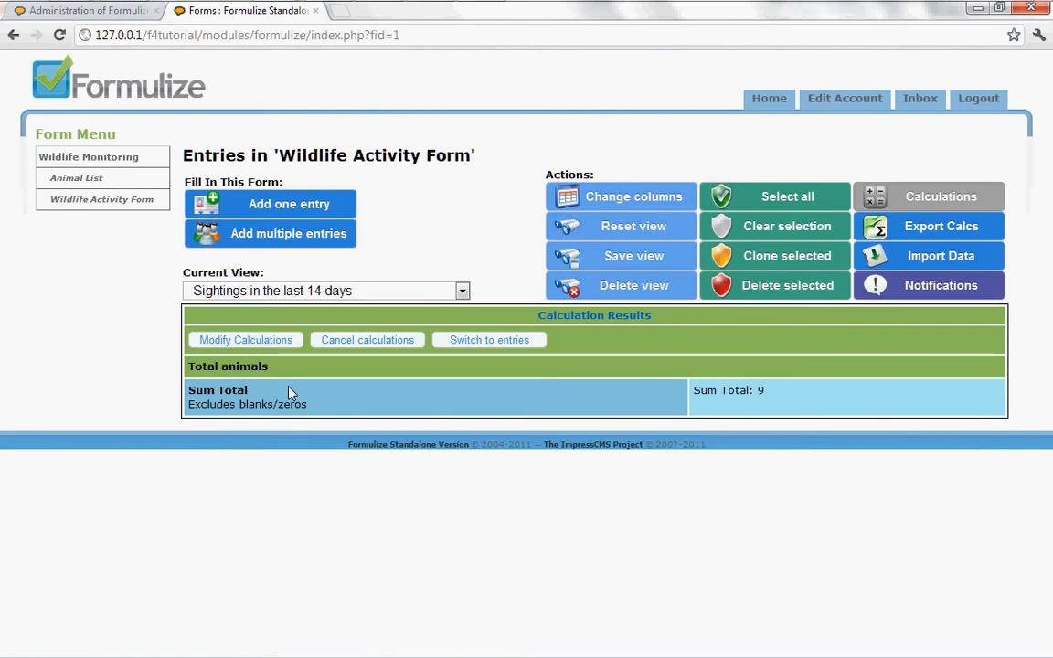
# Step: Switch from the calculation results to the entries list and check which saved and published views are available
pyautogui.click(485, 342)
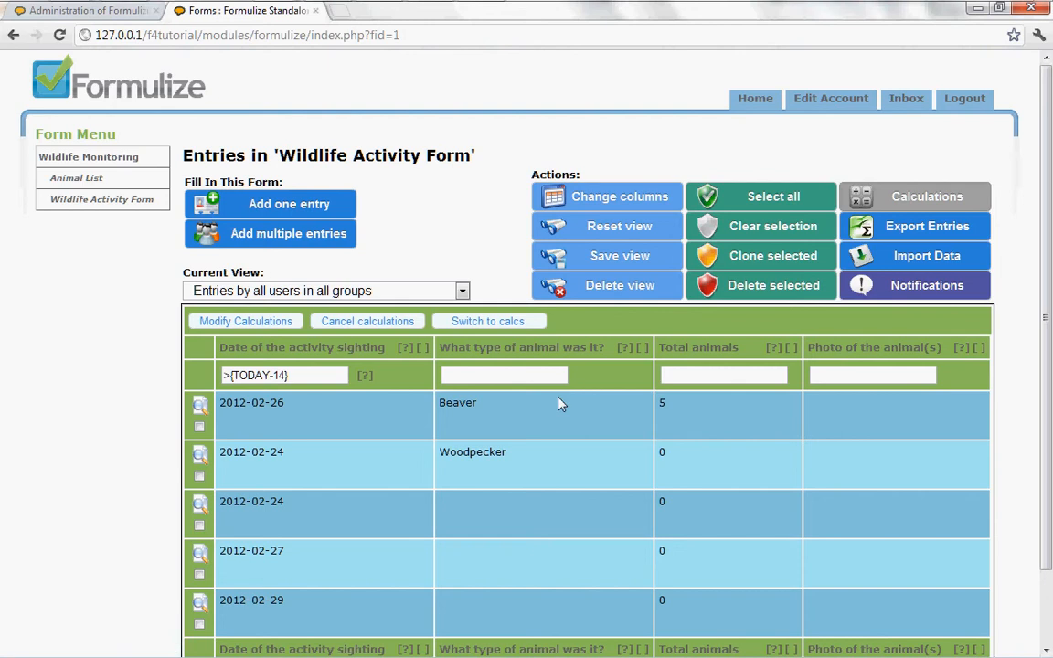
pyautogui.click(463, 290)
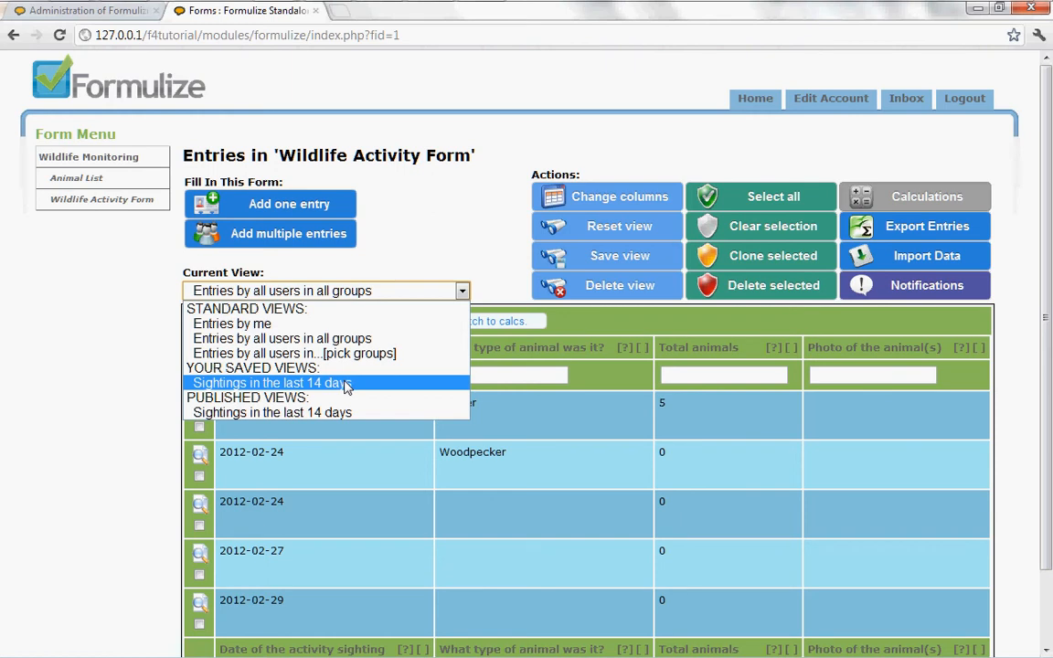
pyautogui.click(395, 274)
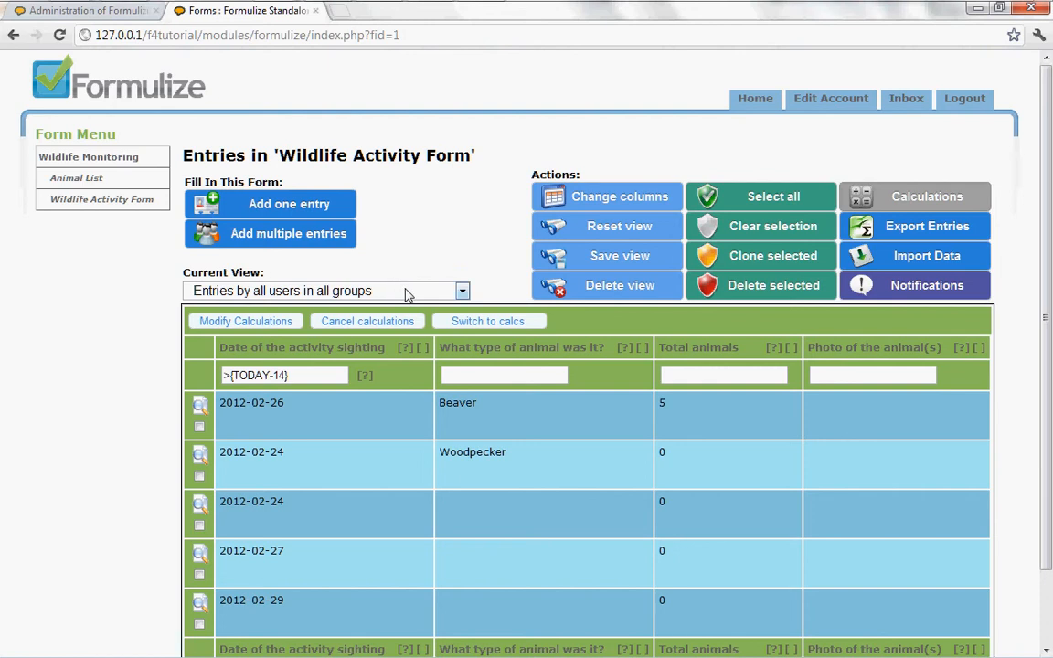
pyautogui.click(314, 292)
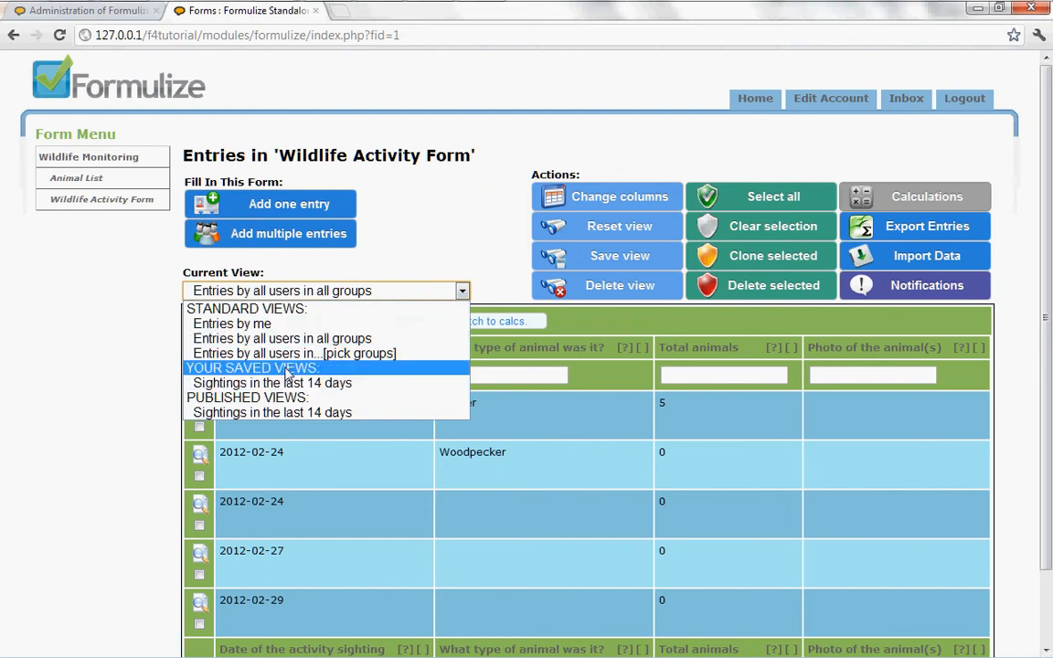
pyautogui.click(388, 255)
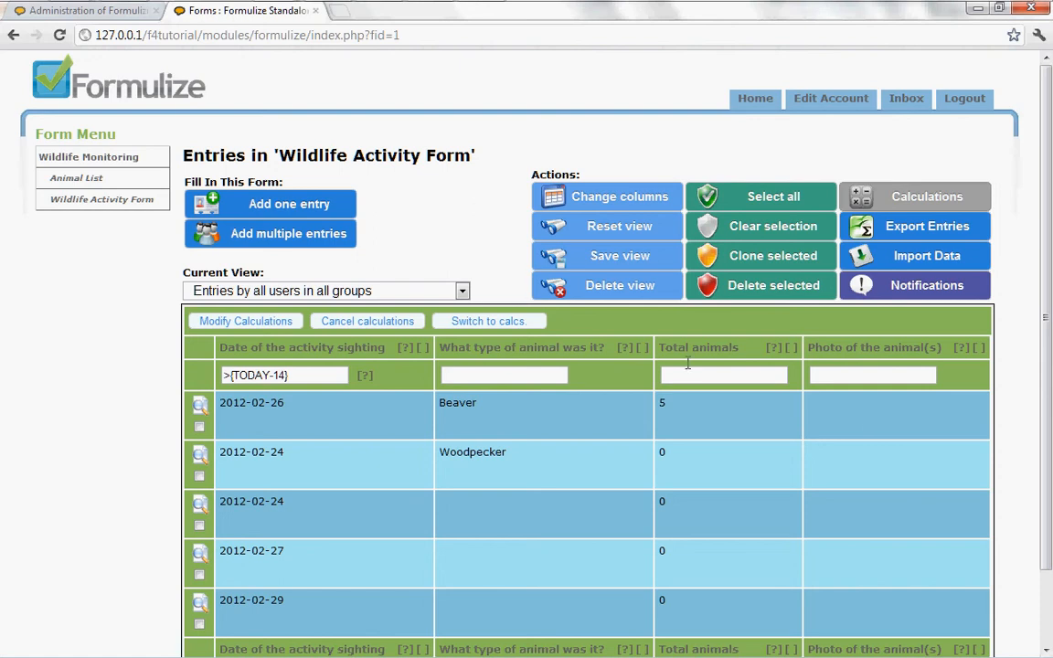
# Step: Save the view with its entries list displayed, replacing the existing "Sightings in the last 14 days" view
pyautogui.click(594, 259)
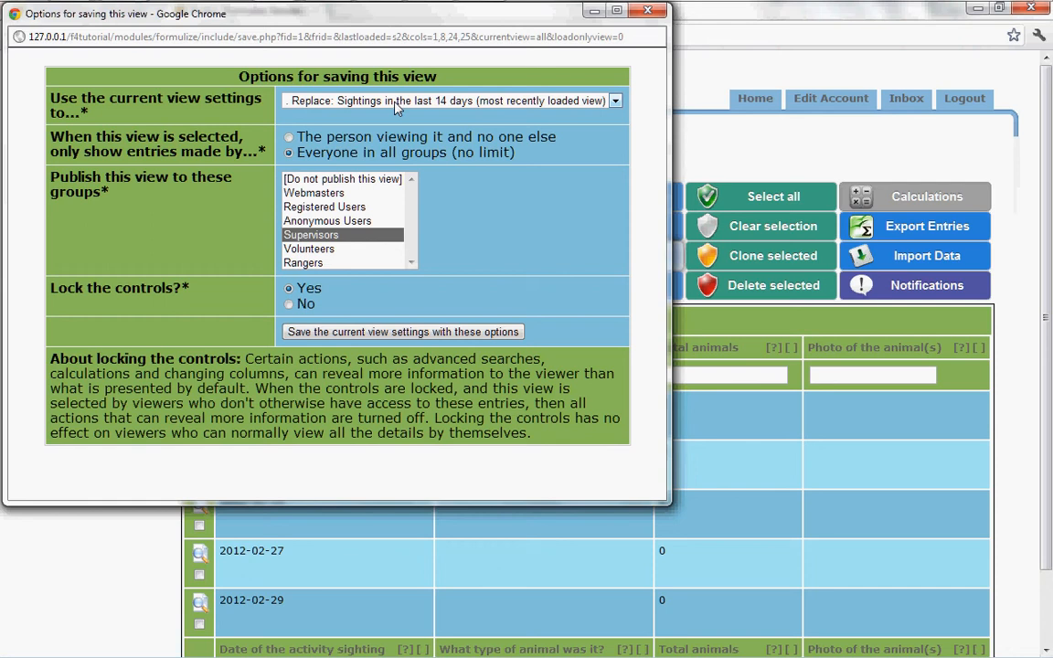
pyautogui.click(356, 333)
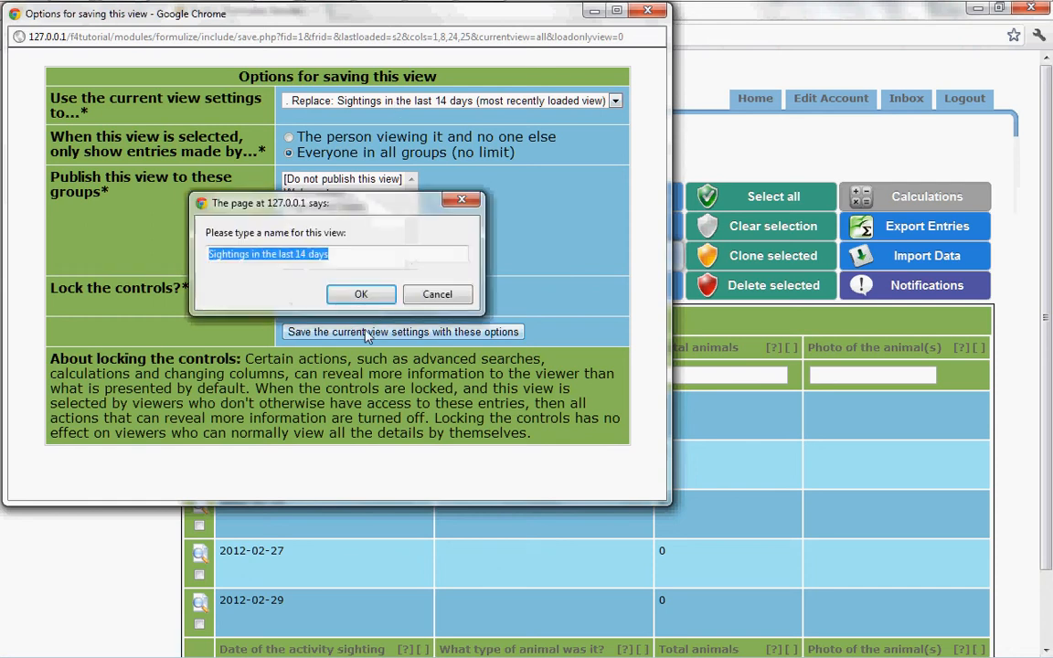
pyautogui.click(425, 296)
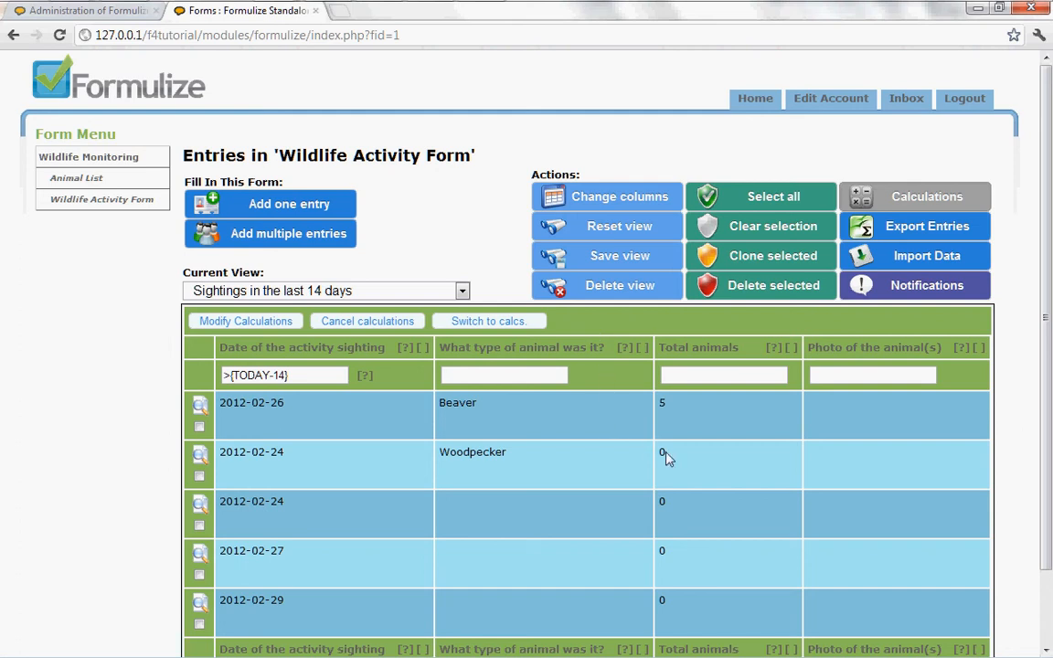
# Step: Review the filtered sightings and the list of standard, saved and published views
pyautogui.scroll(-2, 665, 457)
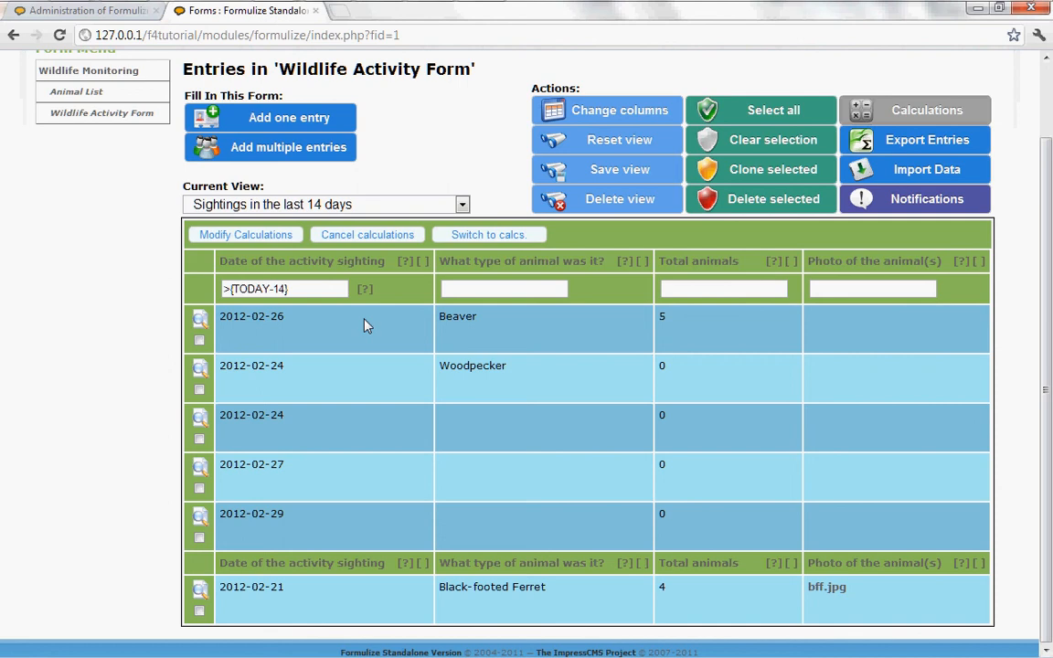
pyautogui.click(357, 210)
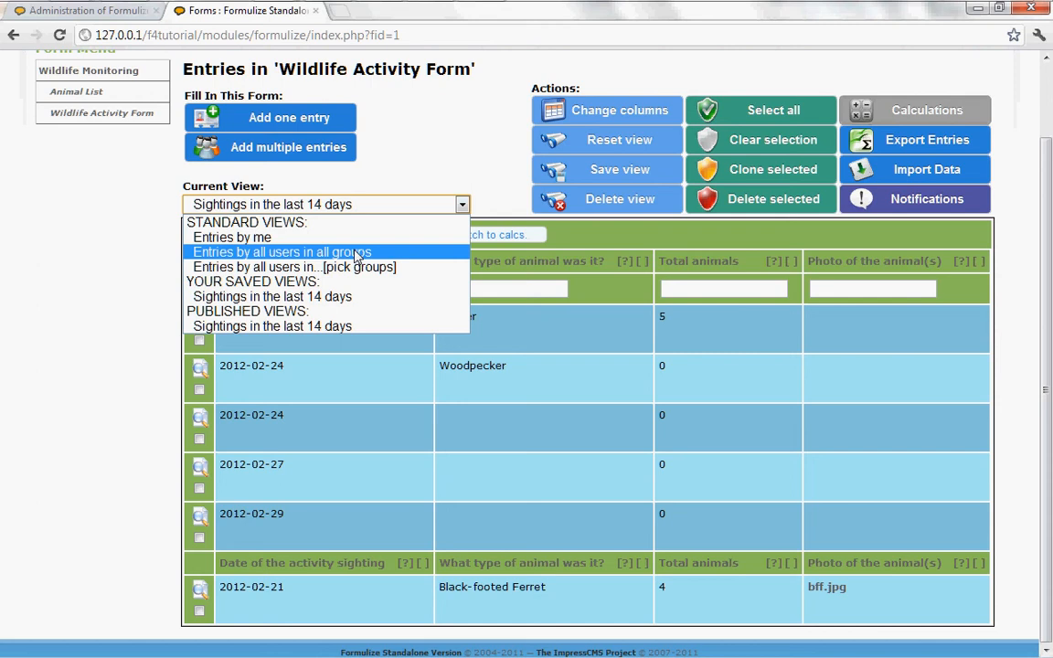
pyautogui.click(460, 159)
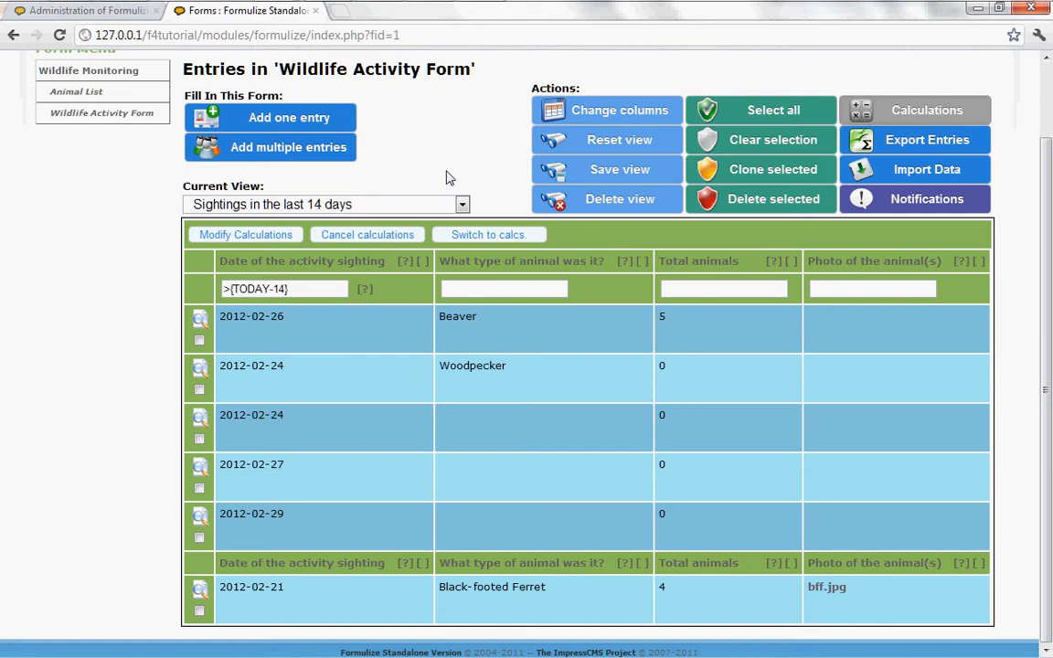
pyautogui.scroll(1, 486, 175)
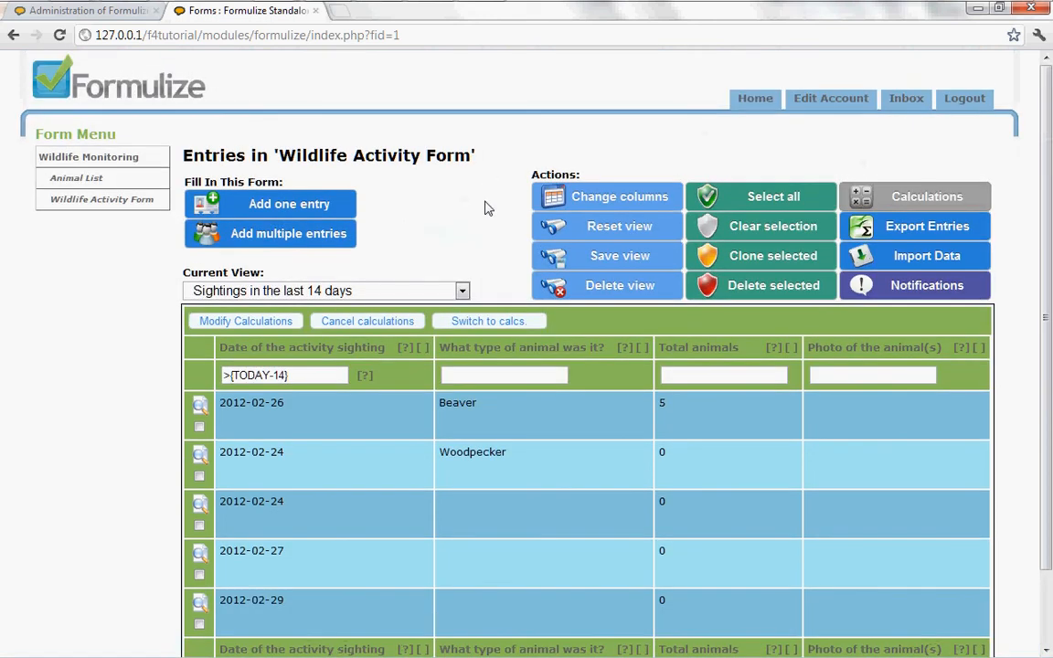
pyautogui.click(463, 292)
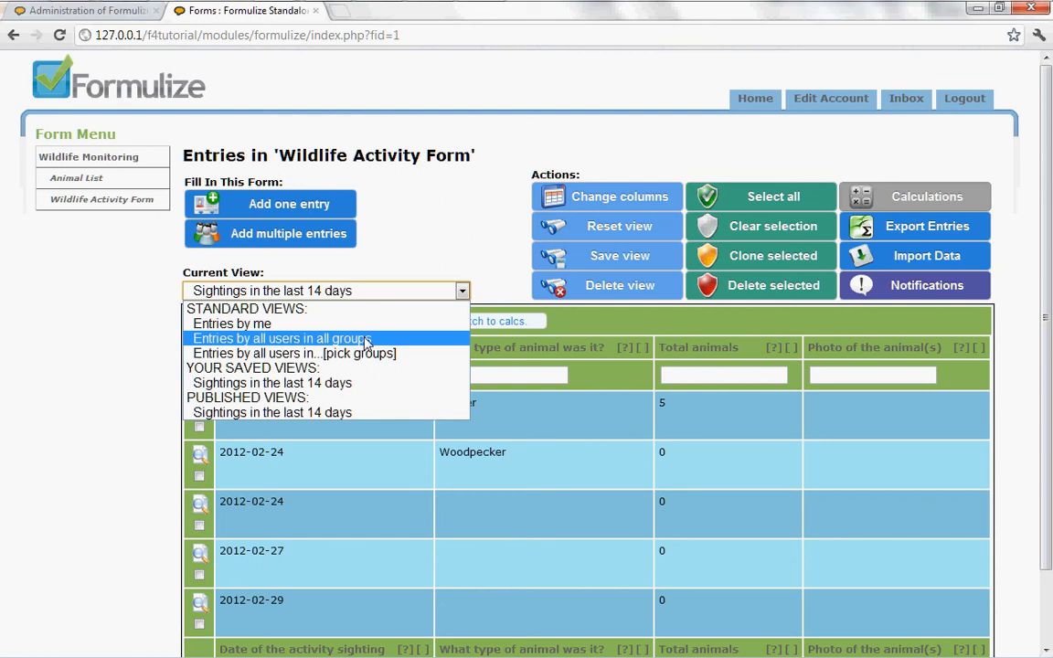
pyautogui.click(448, 265)
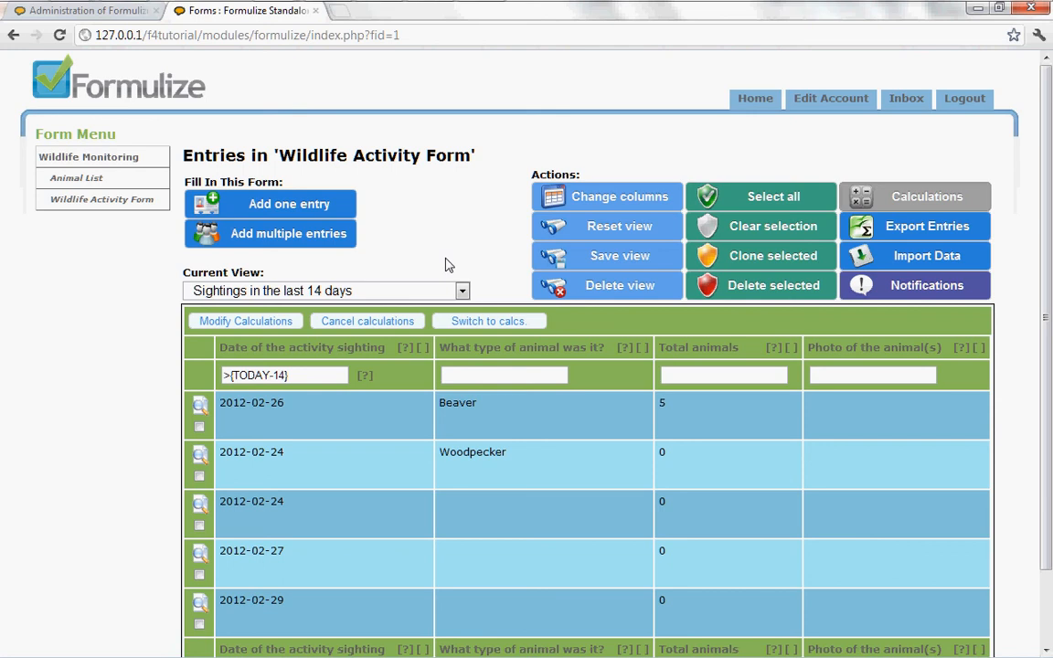
# Step: Return the Wildlife Activity Form to its default entries view and check the views on offer
pyautogui.click(109, 203)
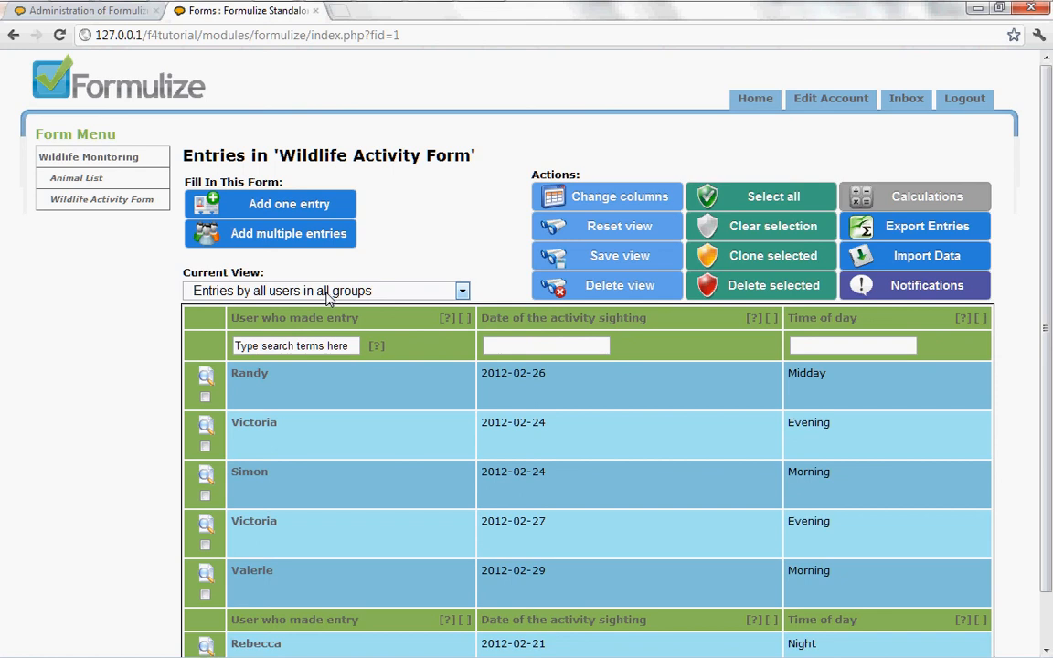
pyautogui.click(327, 294)
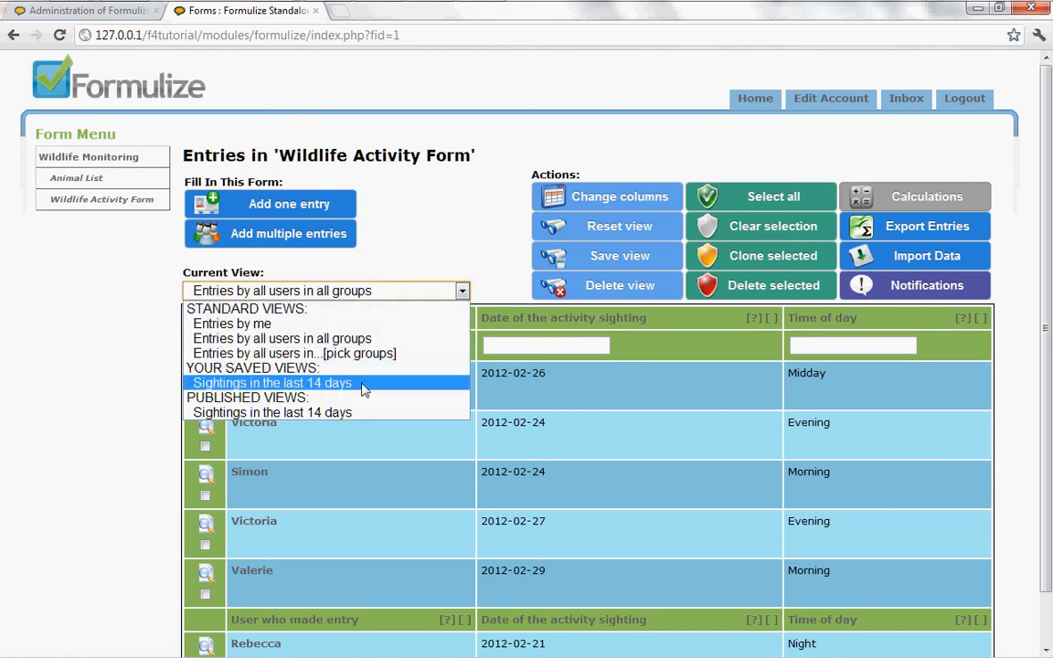
pyautogui.click(364, 290)
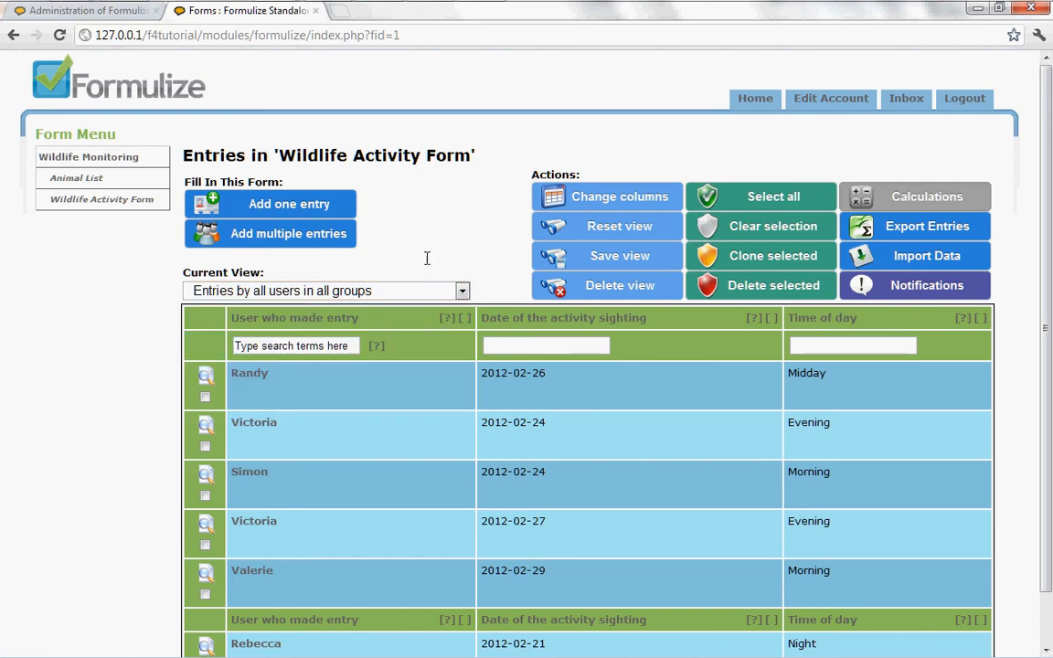